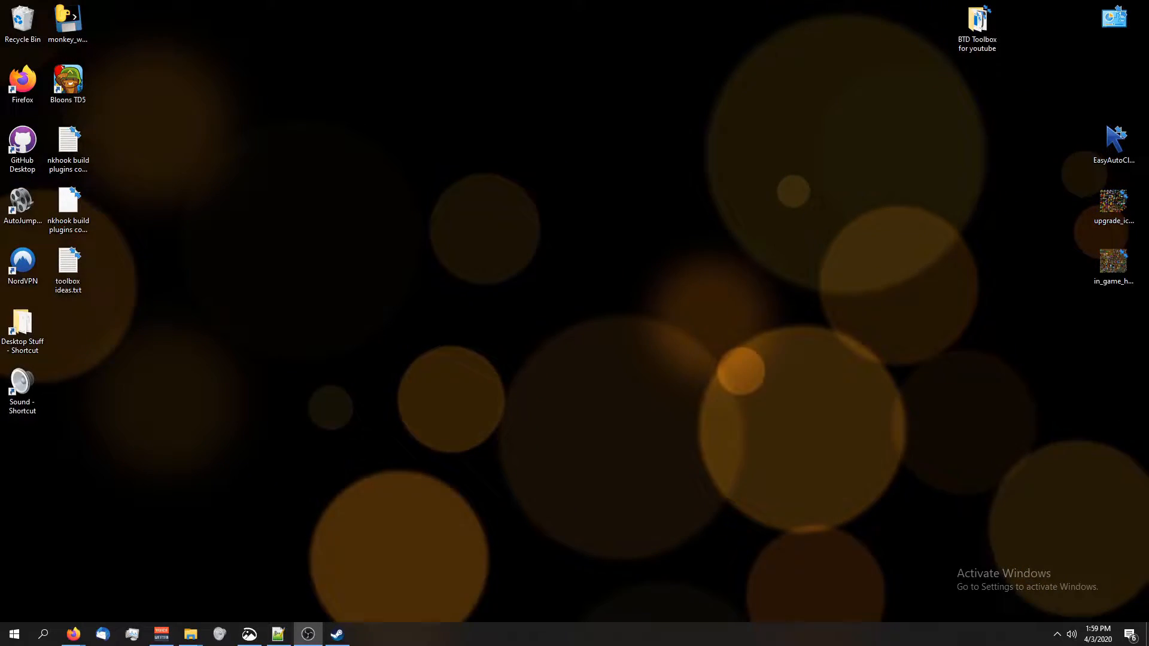
Step: Create a desktop folder named 'jet modding' and open it, still empty
right_click(590, 207)
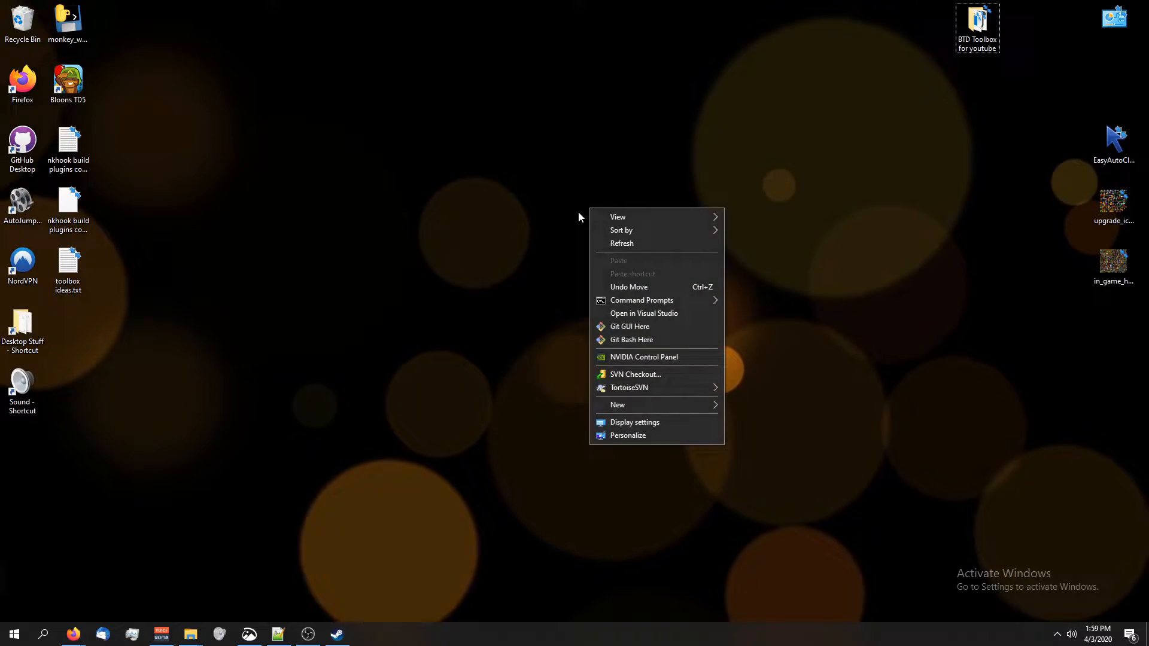
mouse_move(654, 404)
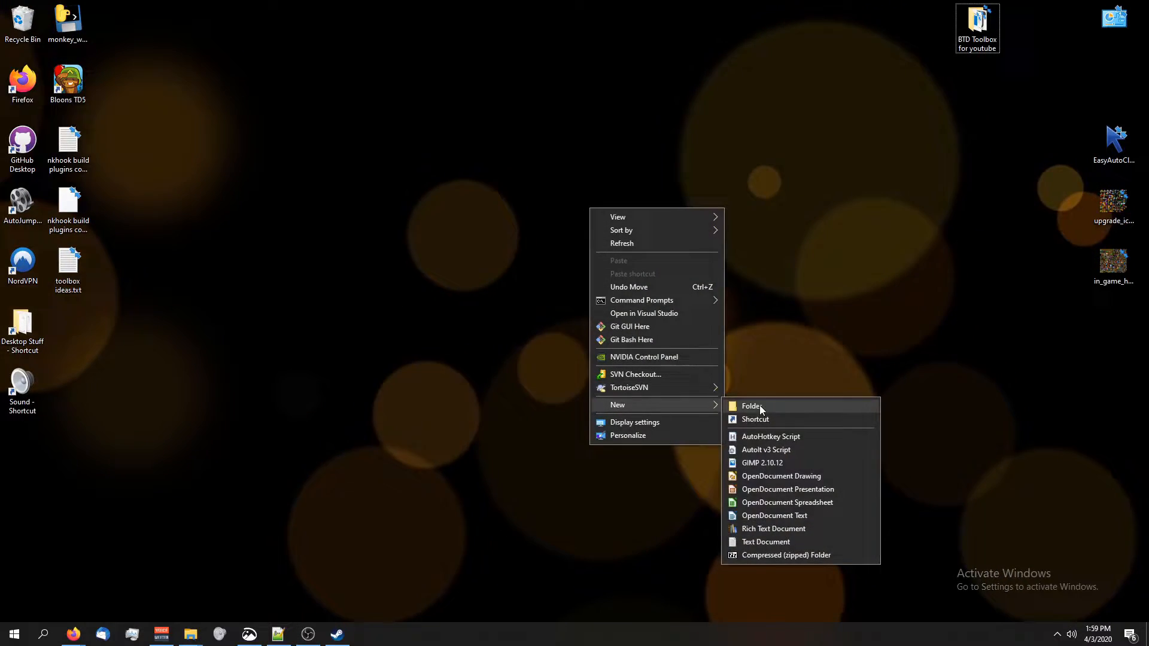
left_click(759, 405)
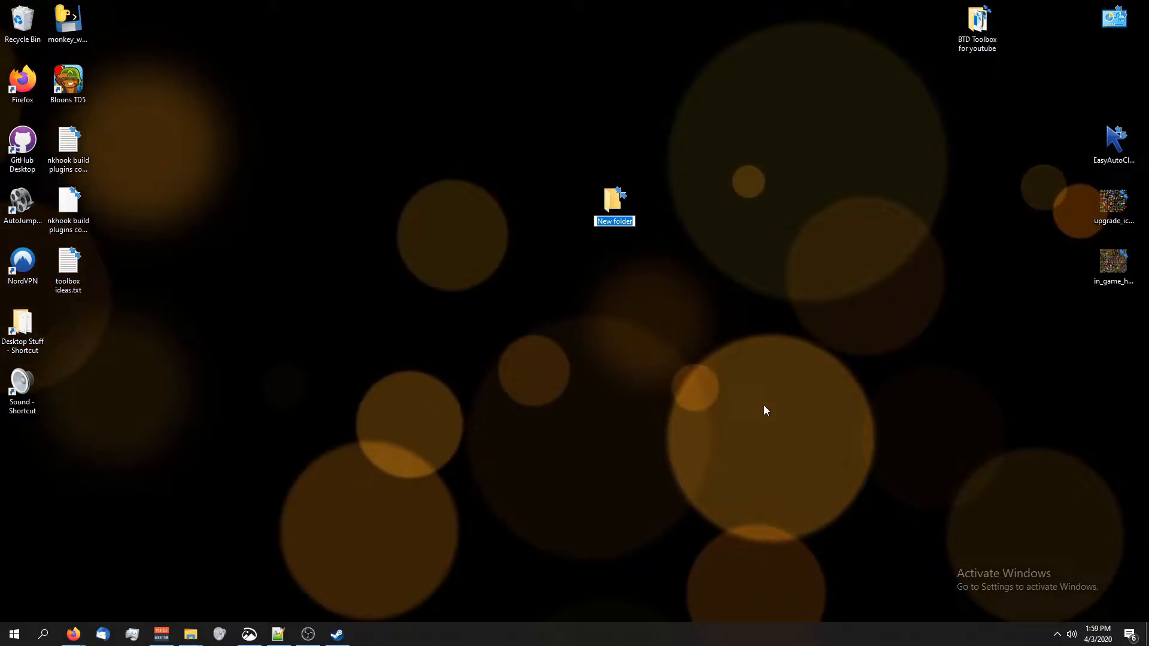
type("jet modding")
key("Return")
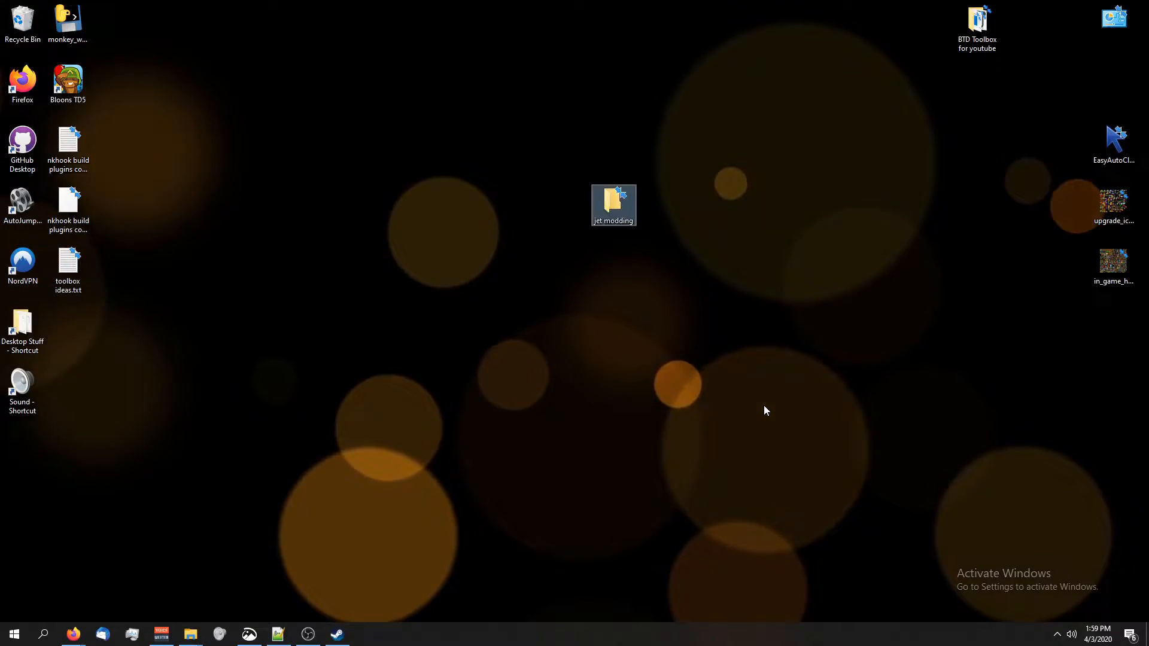
key("Return")
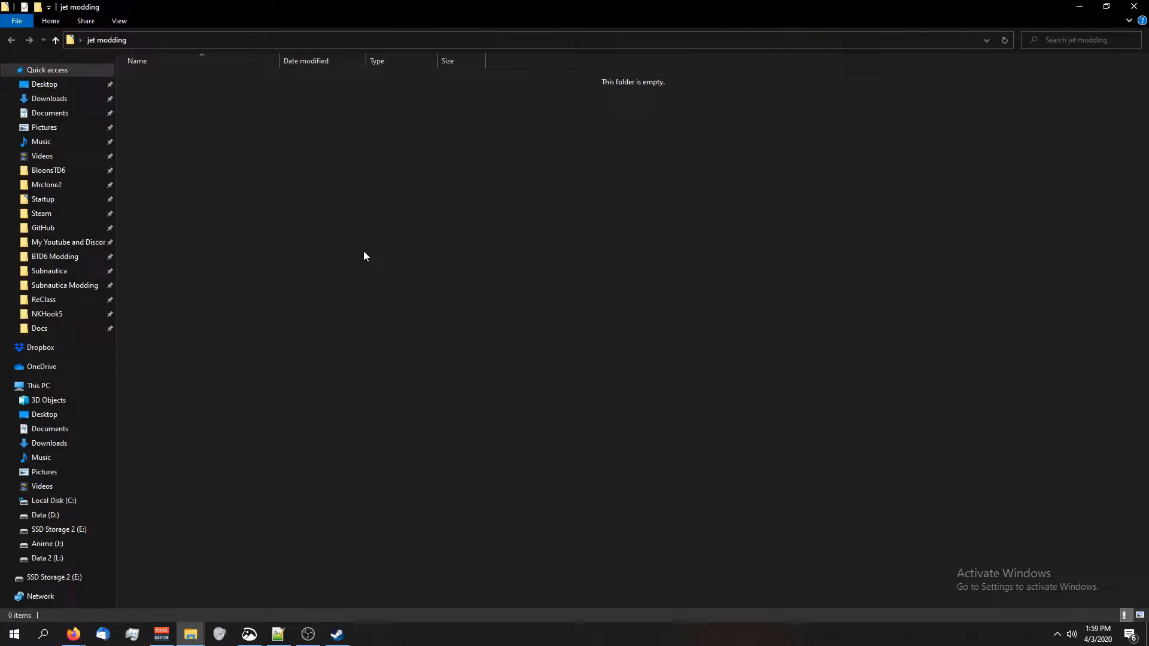
Step: Browse Bloons TD5's installed files from its Steam Properties Local Files page
left_click(336, 635)
right_click(74, 259)
mouse_move(95, 323)
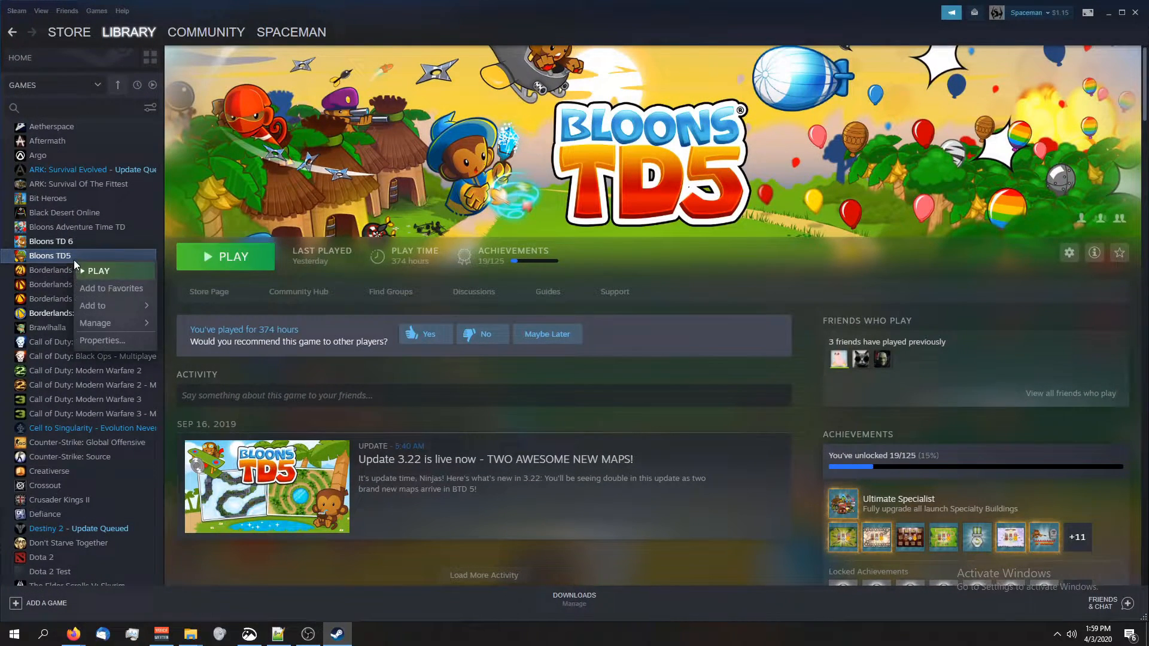
left_click(103, 340)
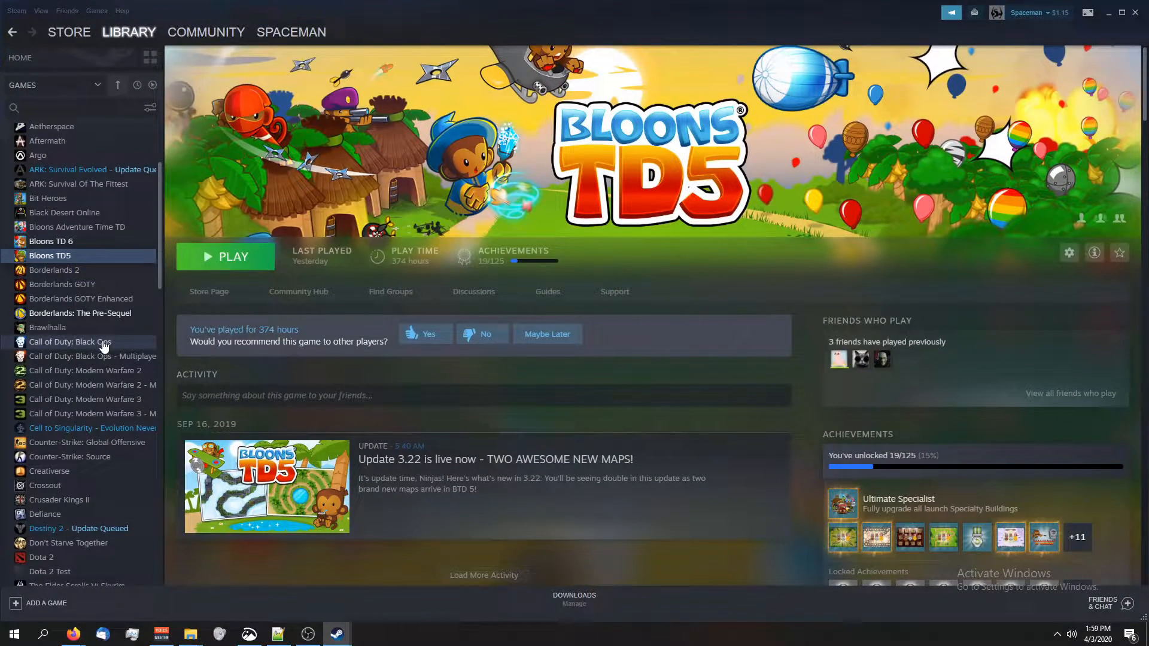
left_click_drag(726, 130, 552, 50)
left_click(588, 63)
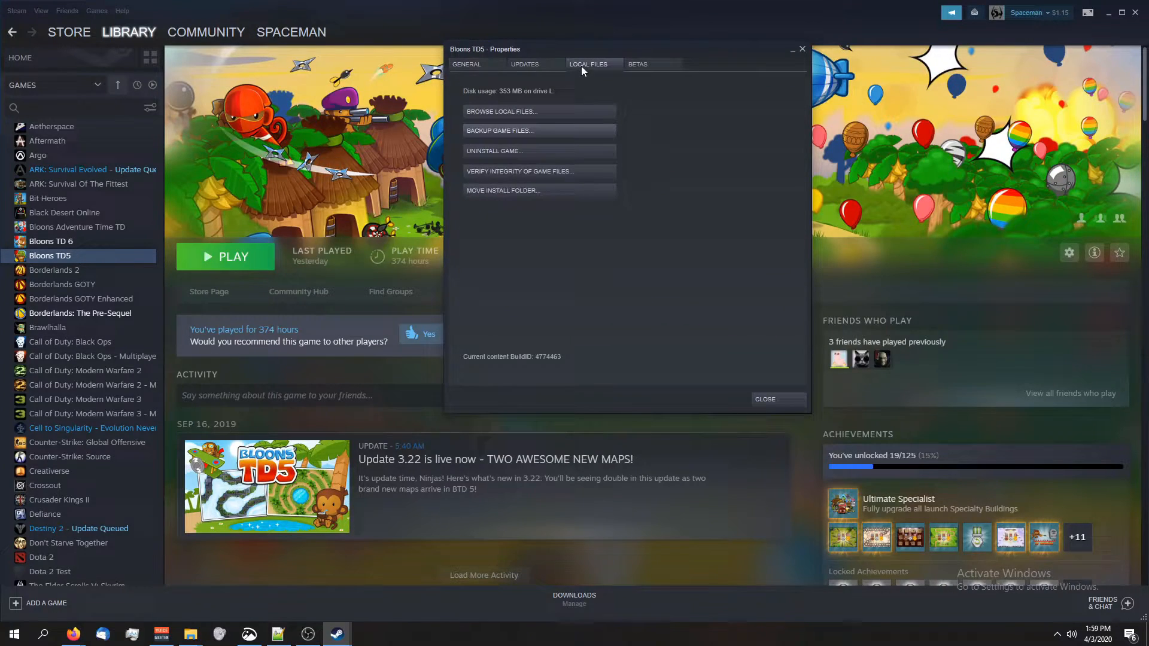
left_click(521, 111)
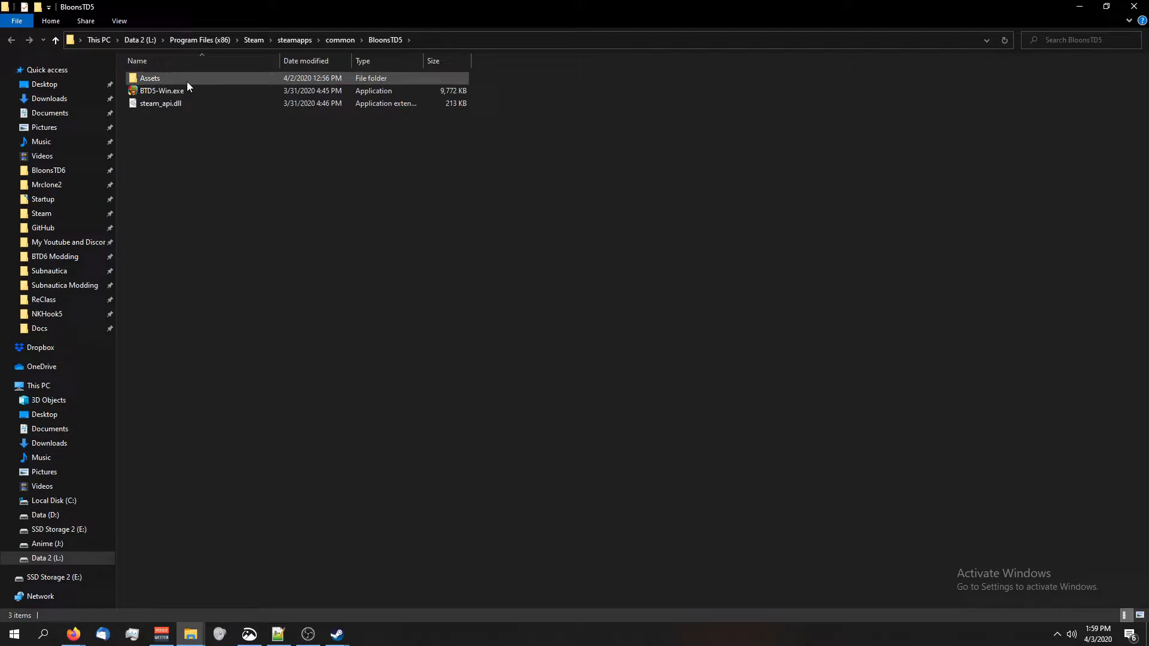
Step: Go into the game's Assets folder and select BTD5.jet
double_click(187, 79)
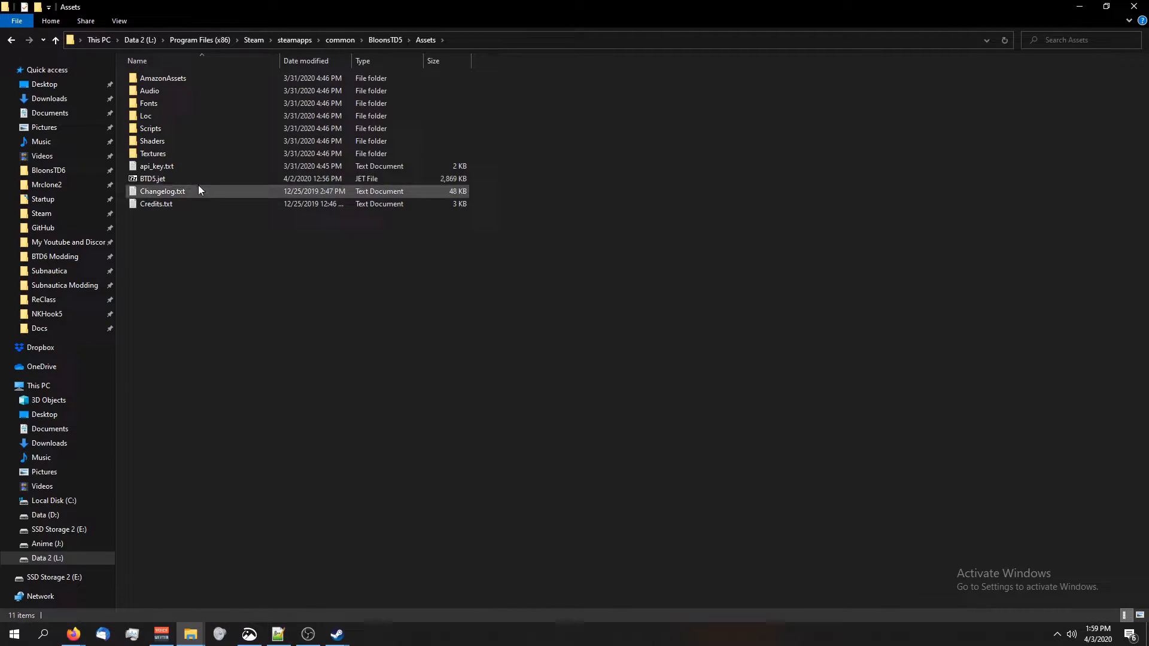
left_click(148, 179)
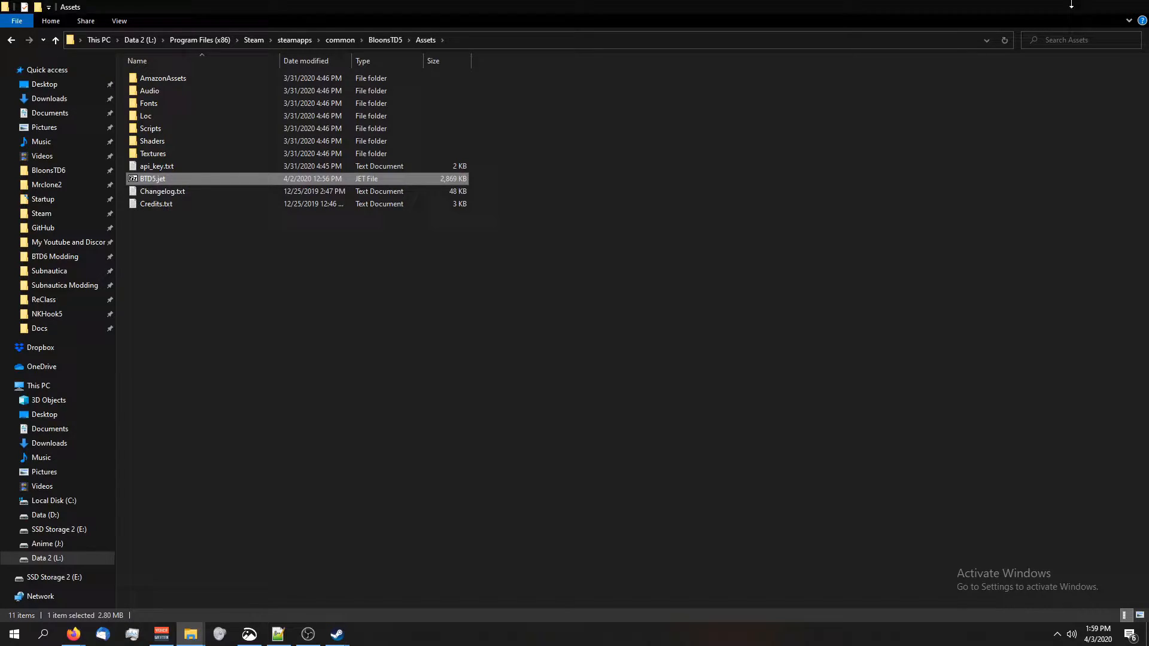
Step: Return to the jet modding folder and paste a copy of BTD5.jet into it
left_click(1130, 6)
left_click(802, 48)
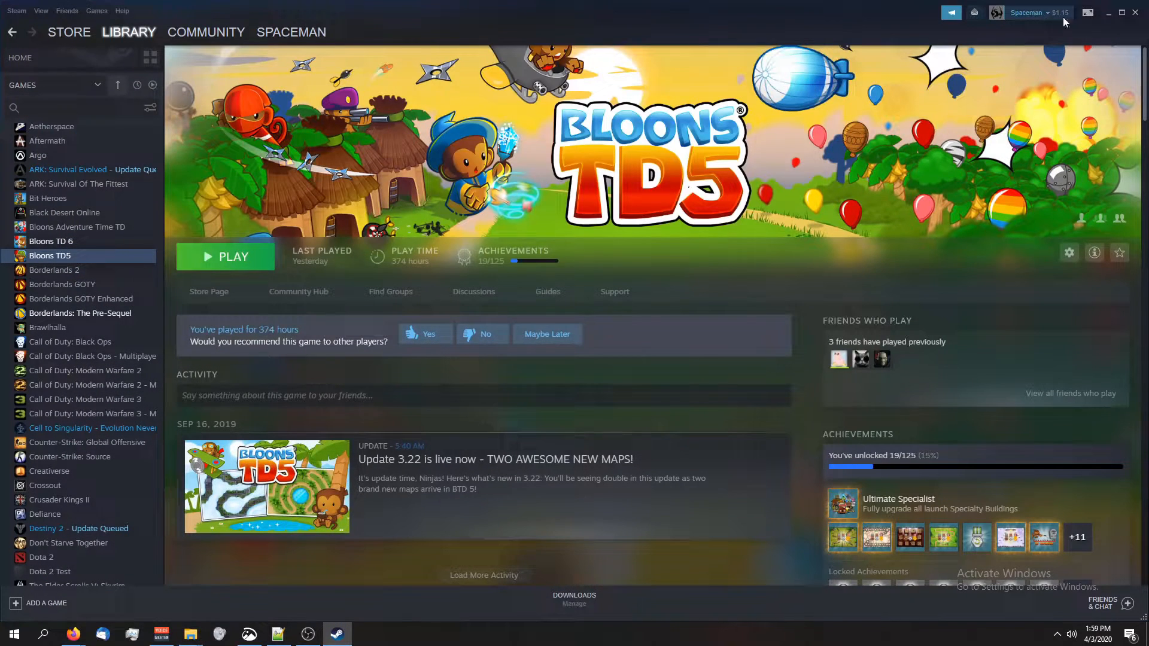
left_click(1109, 12)
key("ctrl+v")
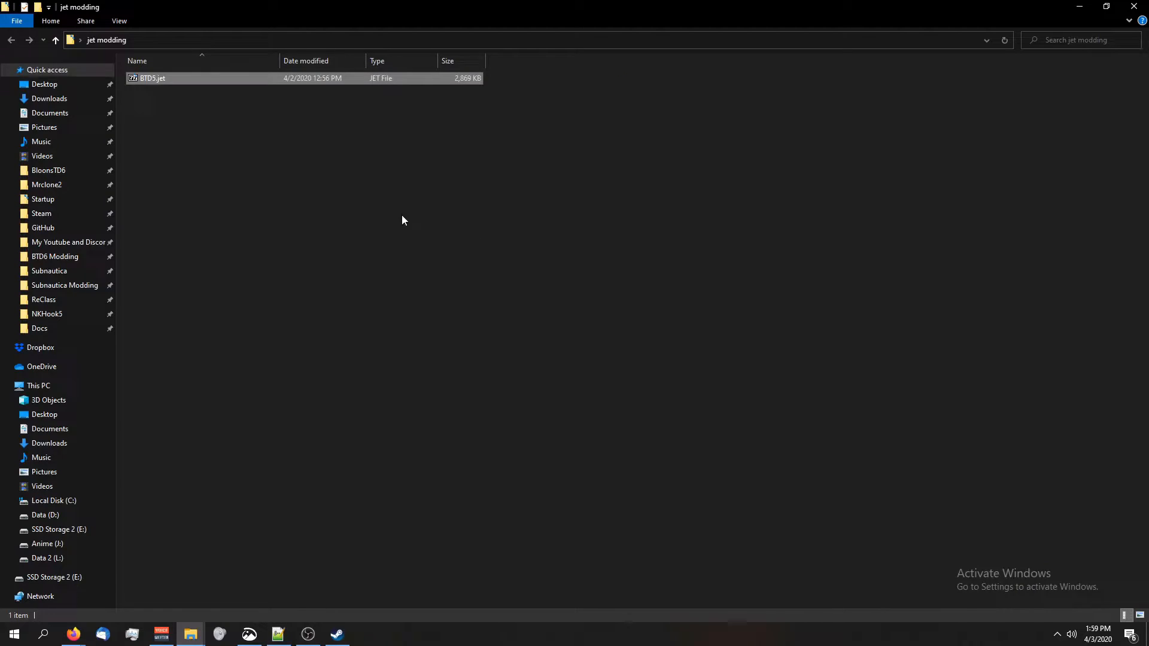
Step: Select the pasted BTD5.jet in the jet modding folder
left_click(180, 101)
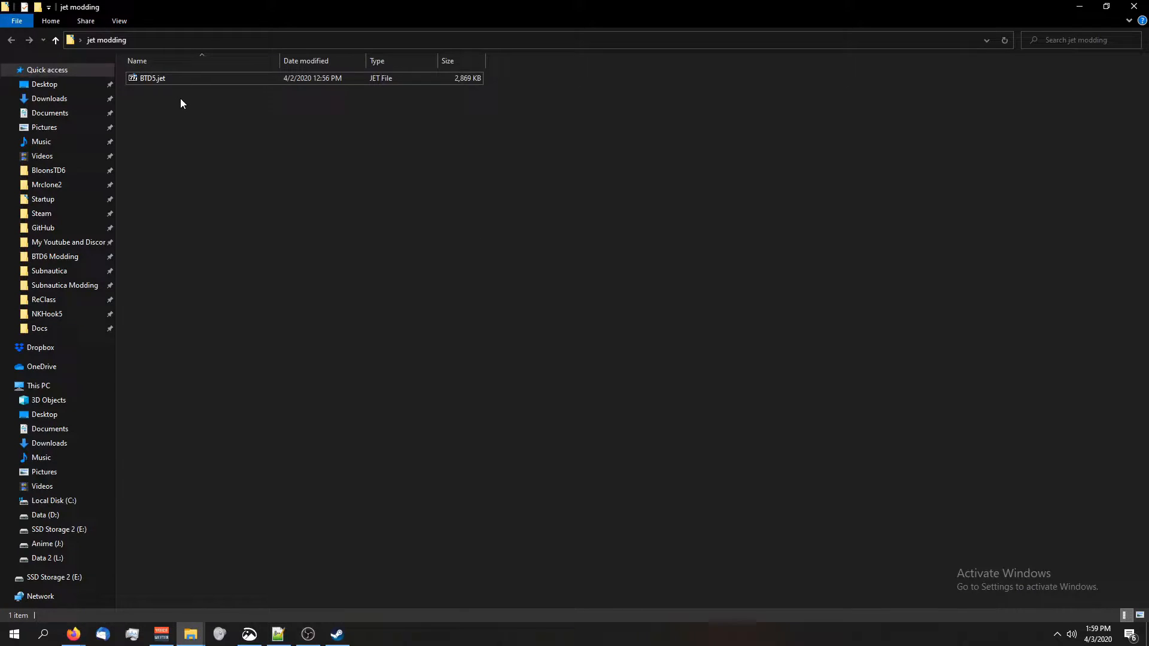
left_click(177, 78)
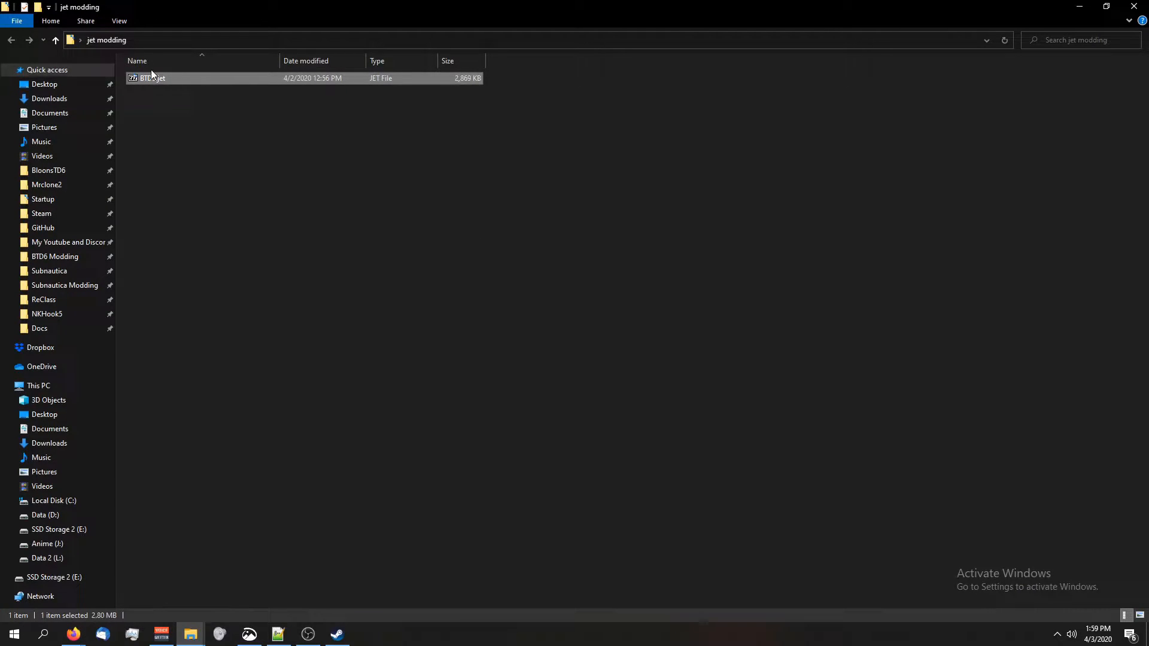
left_click(213, 99)
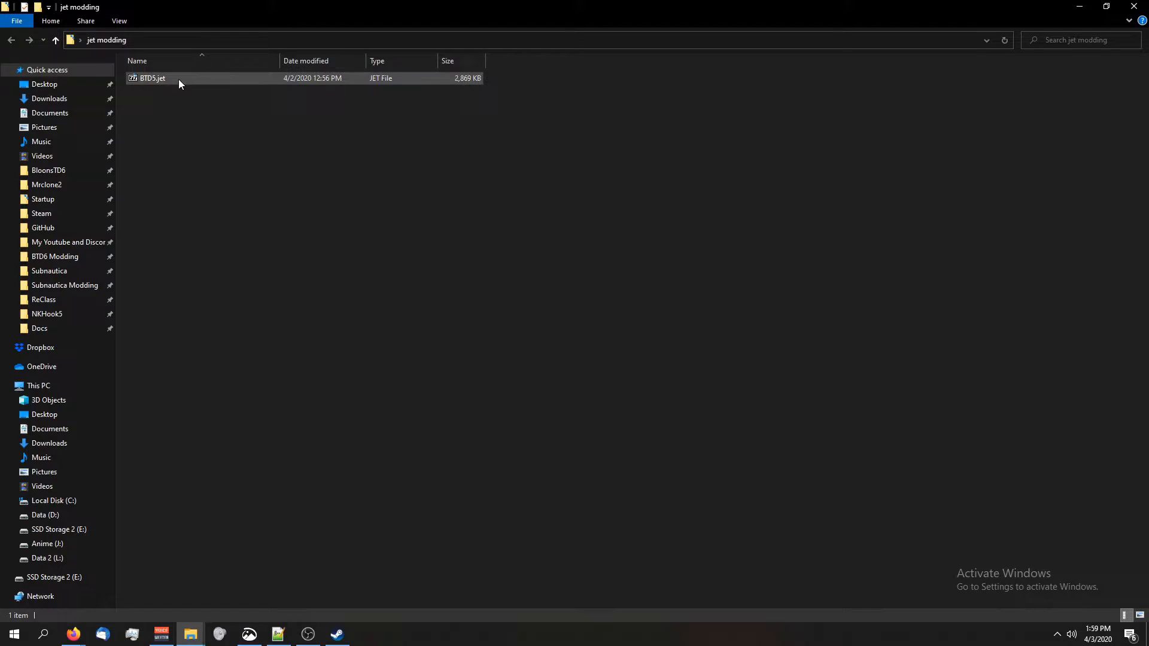
left_click(179, 79)
Step: Extract BTD5.jet here with 7-Zip, reaching its password prompt
right_click(179, 79)
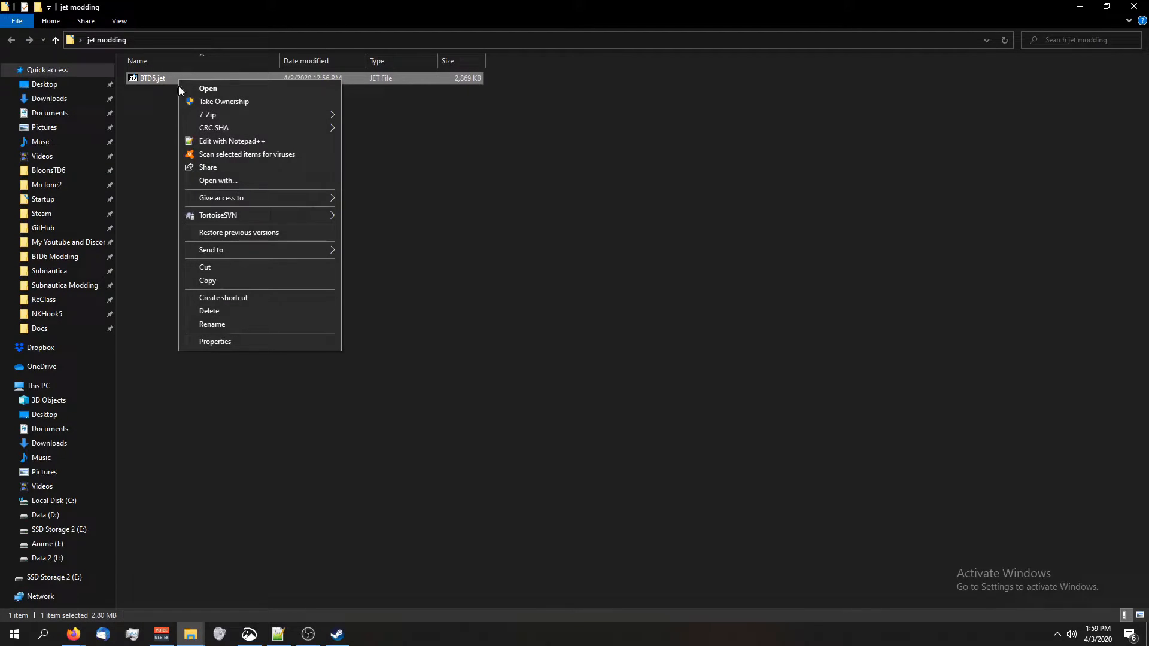
mouse_move(207, 115)
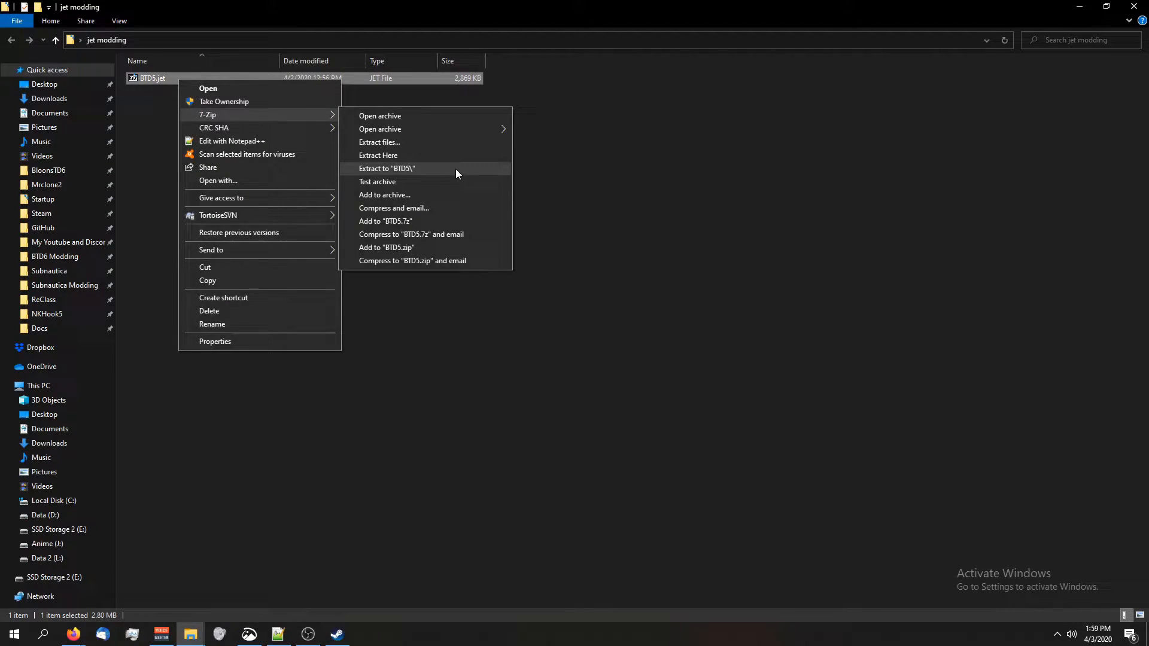
left_click(451, 156)
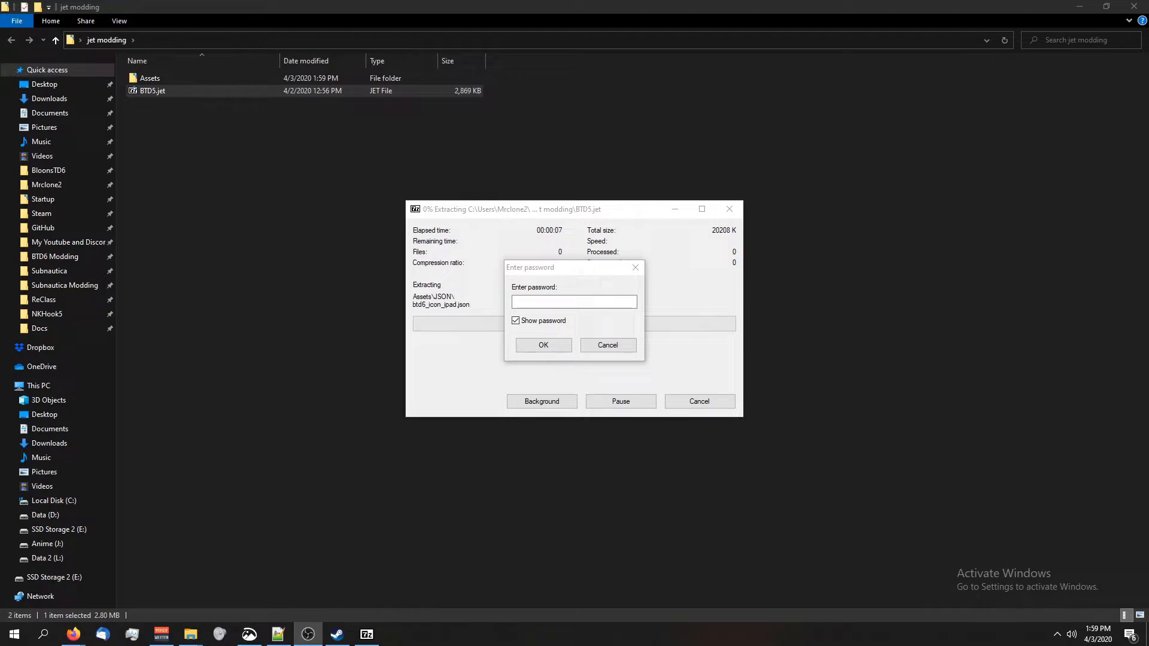
left_click(564, 302)
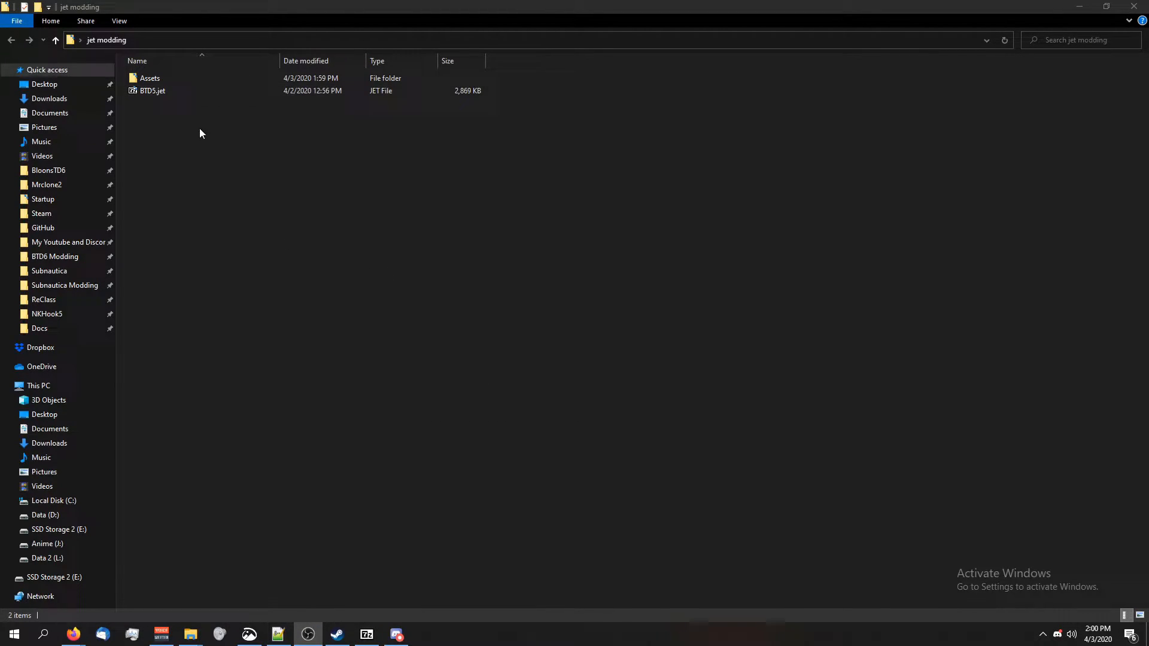
right_click(200, 134)
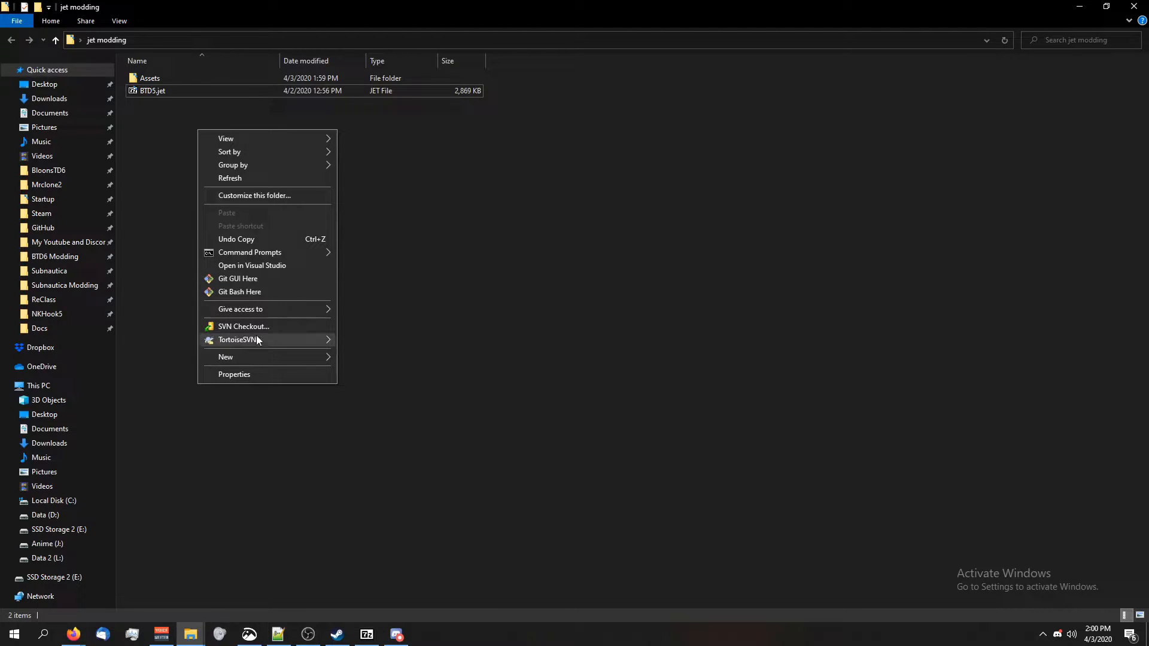
left_click(373, 491)
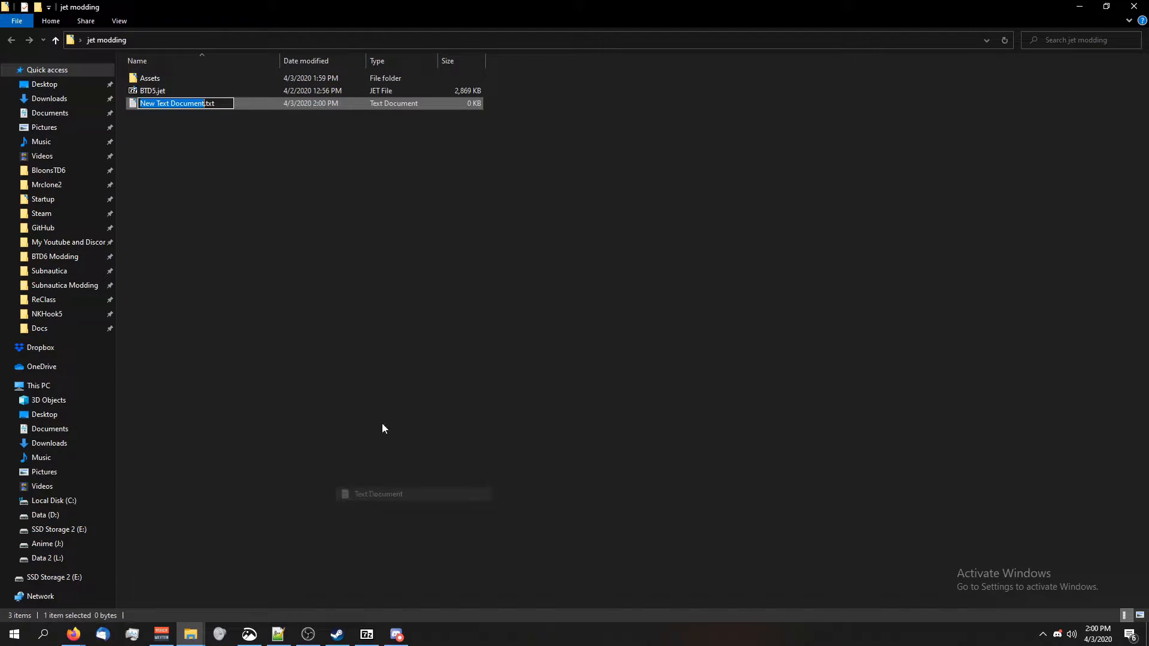
type("PASS")
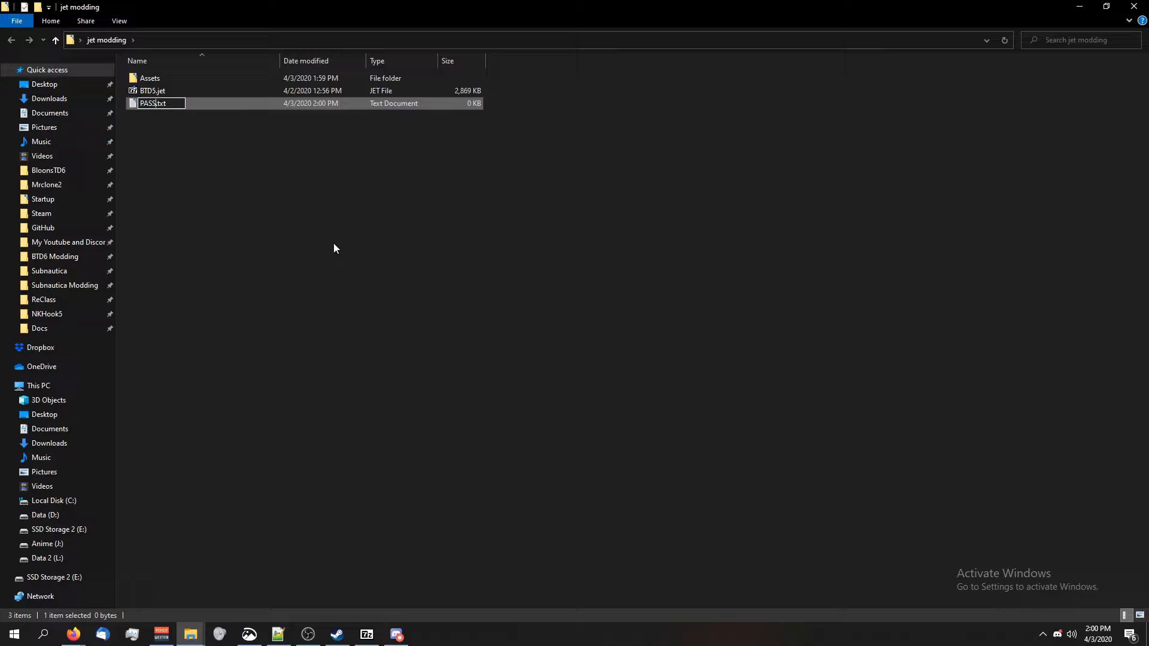
type("WORD")
key("Return")
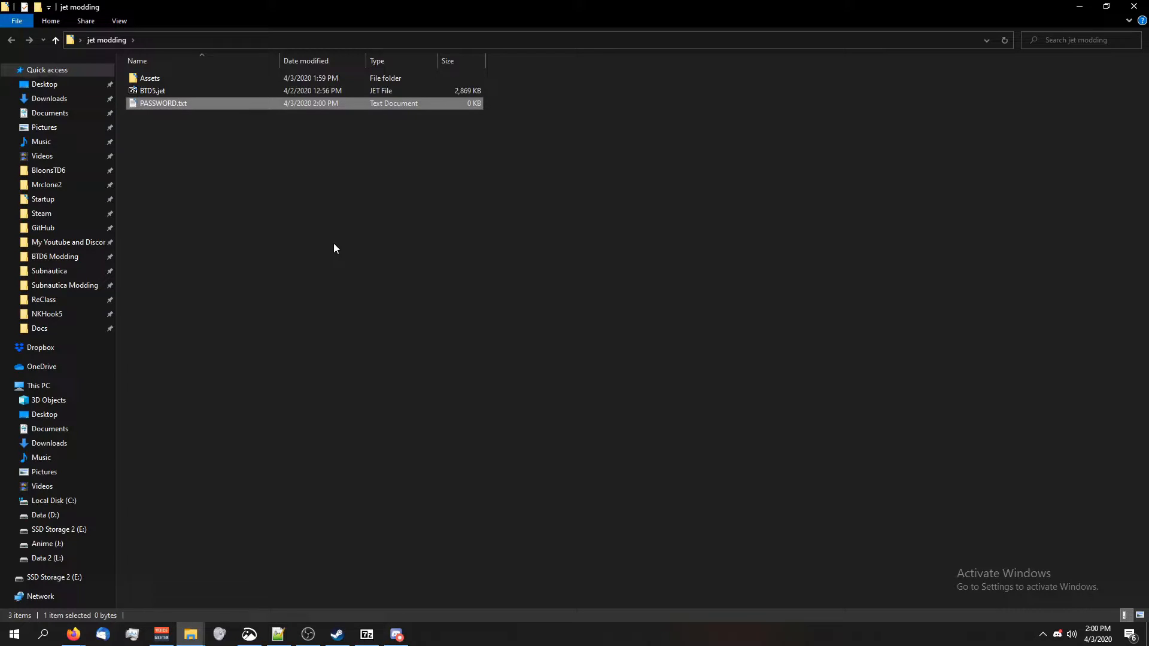
key("Return")
key("ctrl+v")
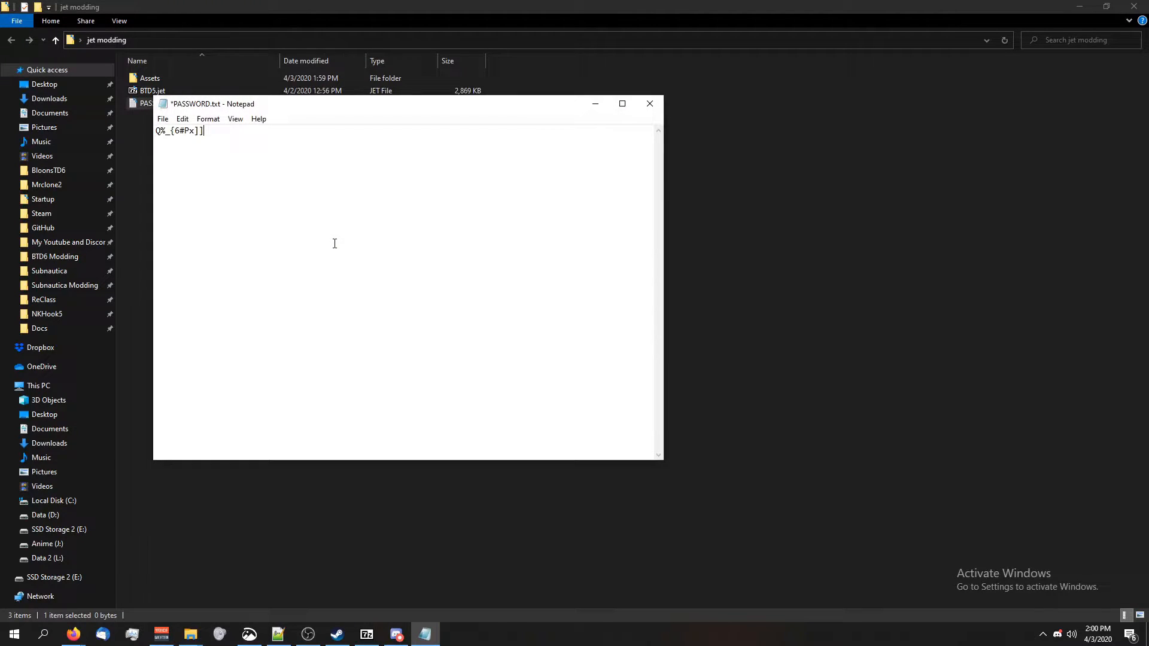
Step: Enlarge the Notepad text, review the password, and save PASSWORD.txt
key("ctrl+plus")
key("ctrl+plus")
left_click_drag(232, 133, 164, 134)
left_click(243, 165)
left_click_drag(234, 133, 139, 138)
key("ctrl+c")
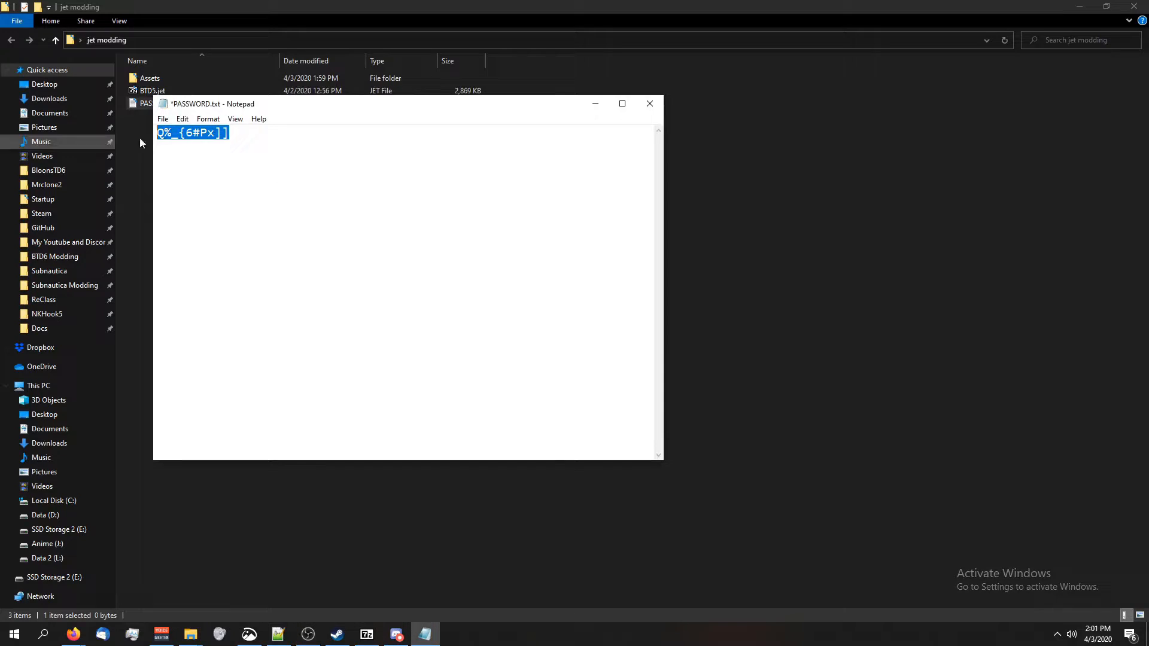
left_click(297, 141)
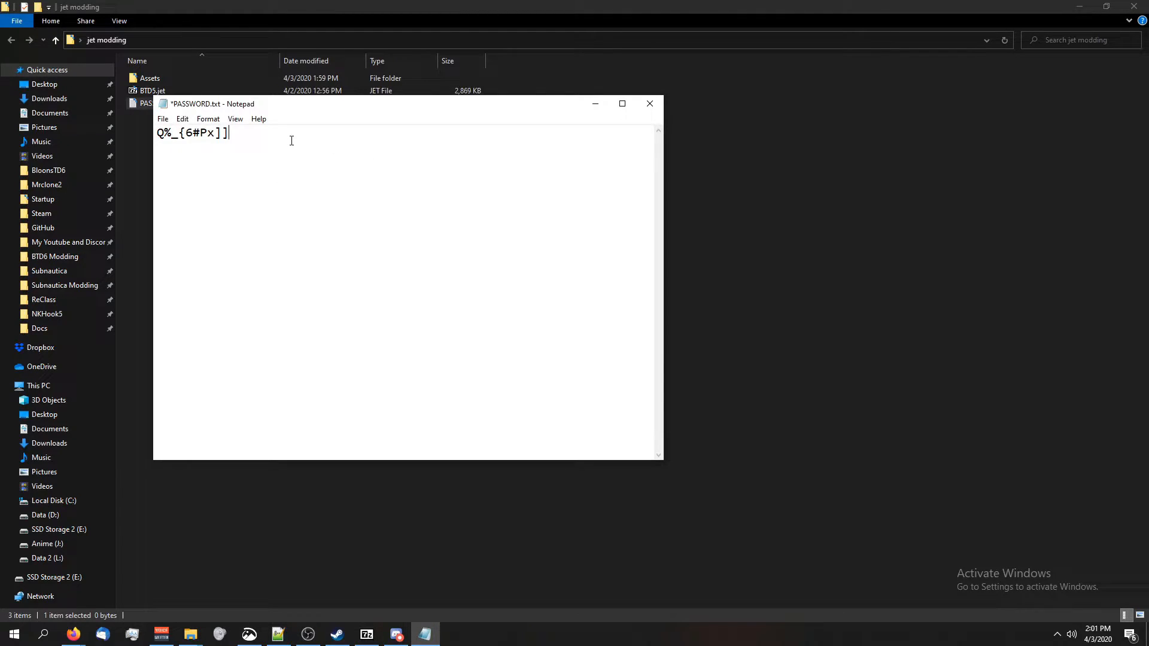
key("ctrl+a")
left_click(254, 161)
key("ctrl+s")
Step: Close Notepad and give 7-Zip the password so BTD5.jet extracts into Assets
left_click(648, 103)
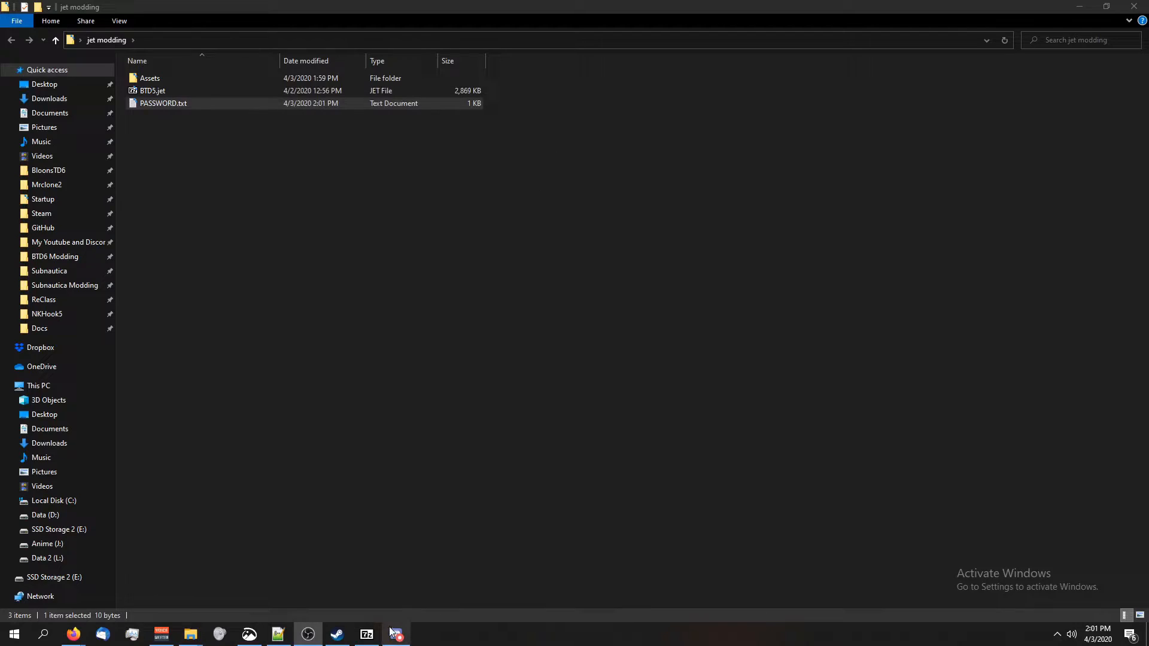
left_click(396, 635)
key("ctrl+v")
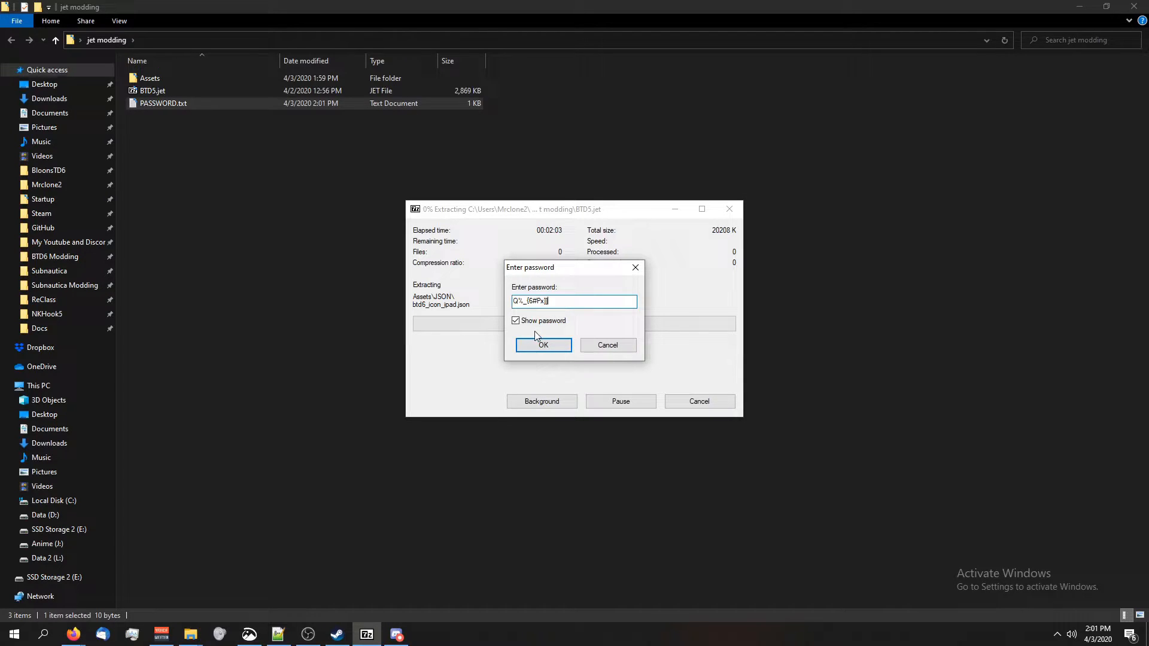
left_click(542, 345)
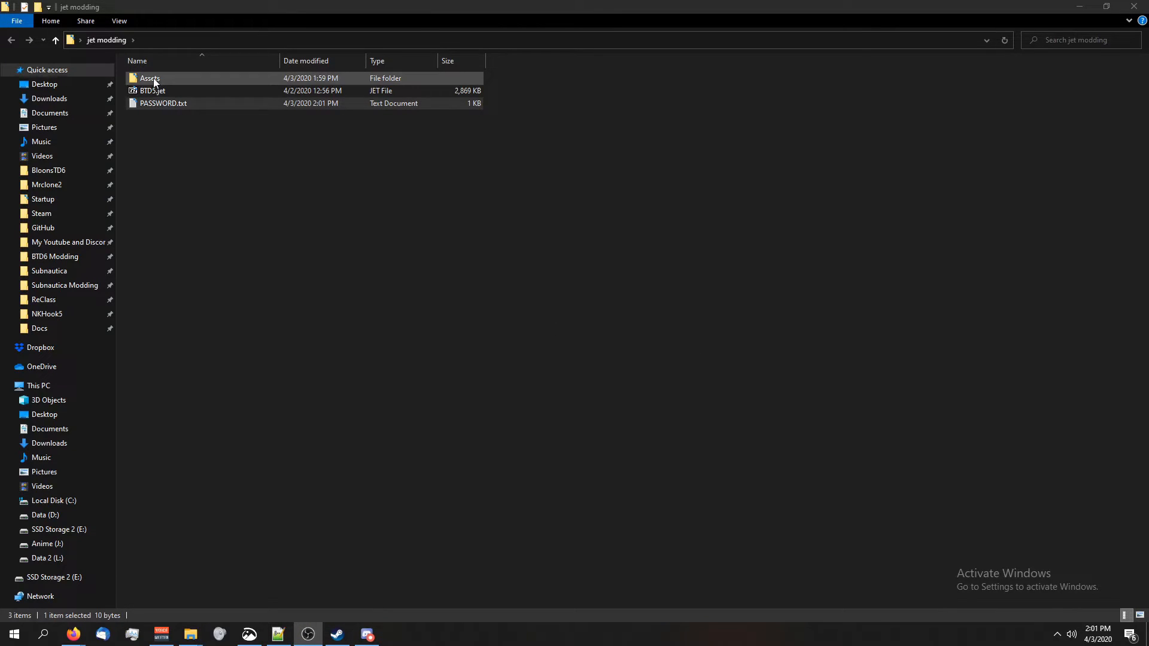
Step: Navigate the extracted Assets into the TowerDefinitions folder
double_click(154, 79)
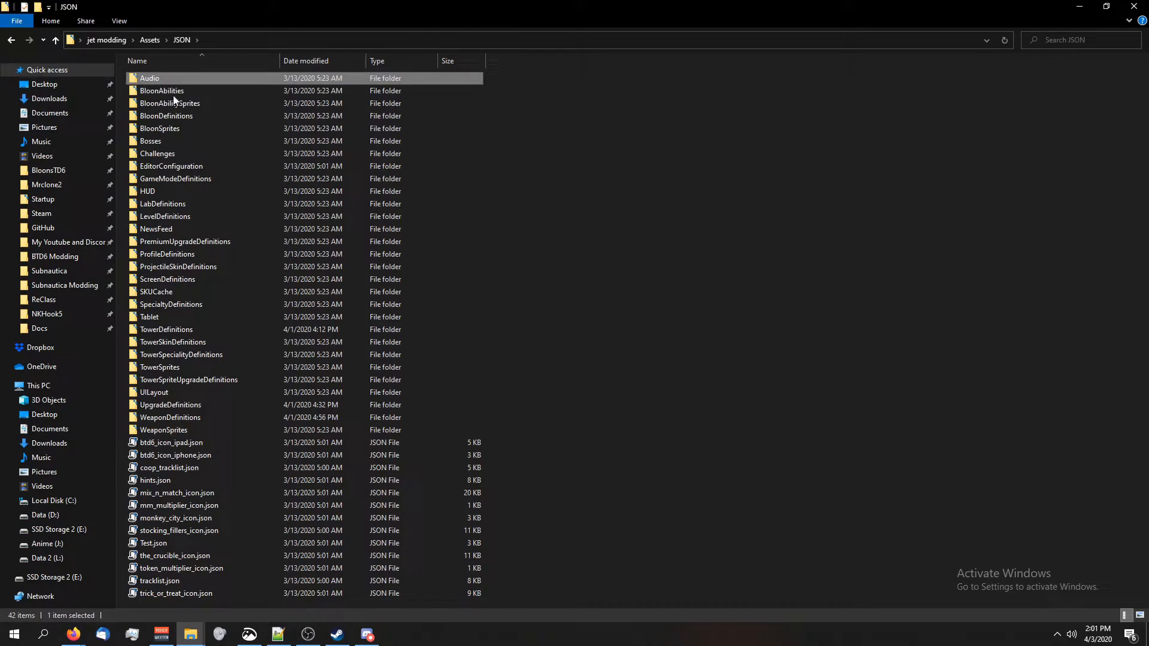
double_click(185, 242)
key("BackSpace")
key("BackSpace")
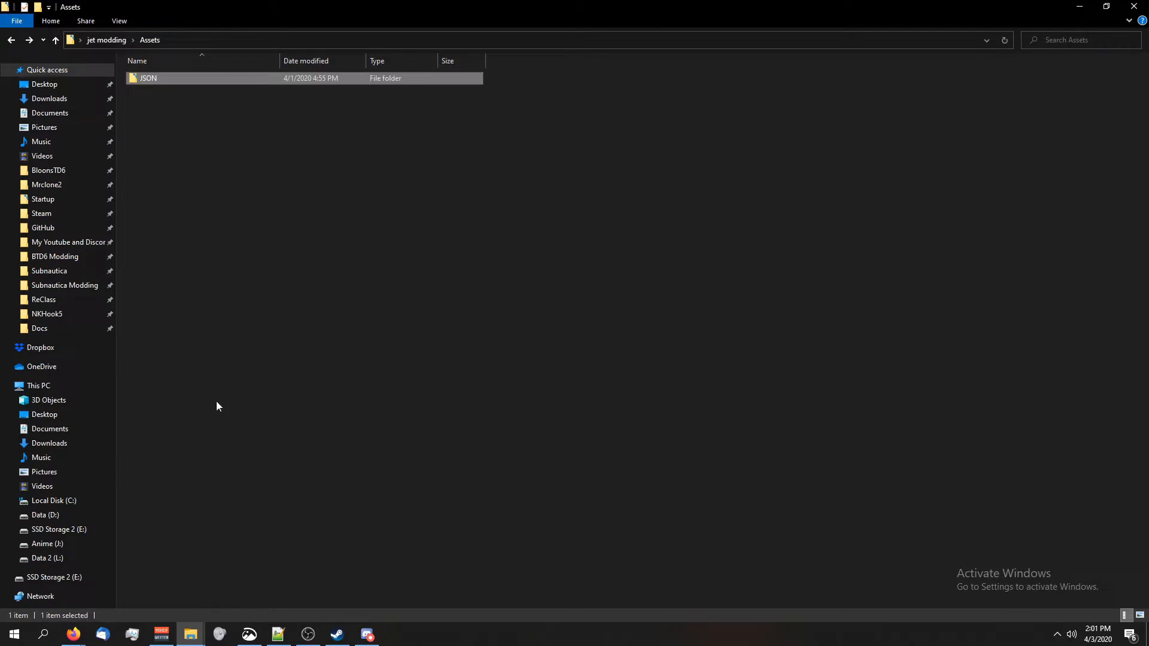
key("BackSpace")
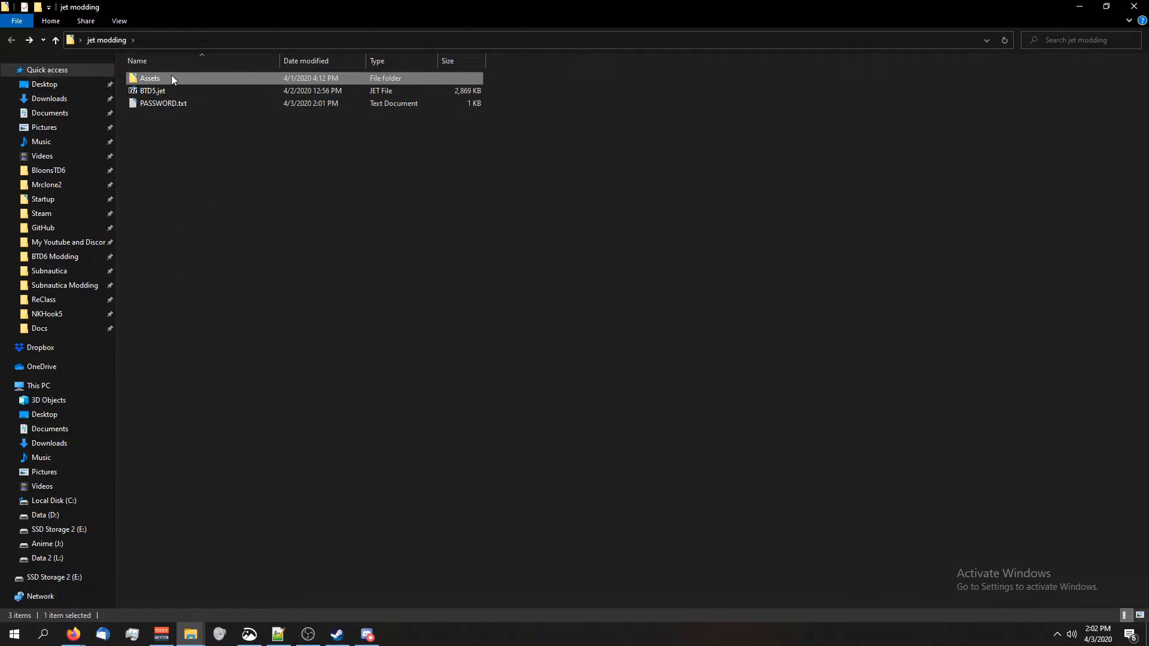
double_click(172, 75)
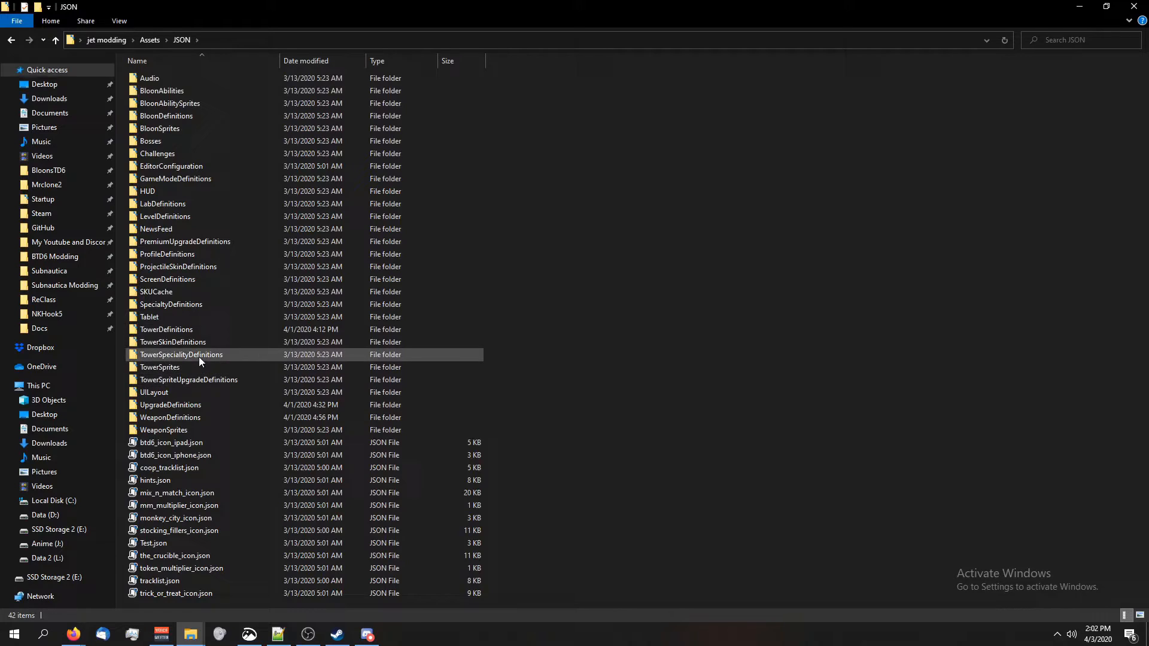
double_click(201, 331)
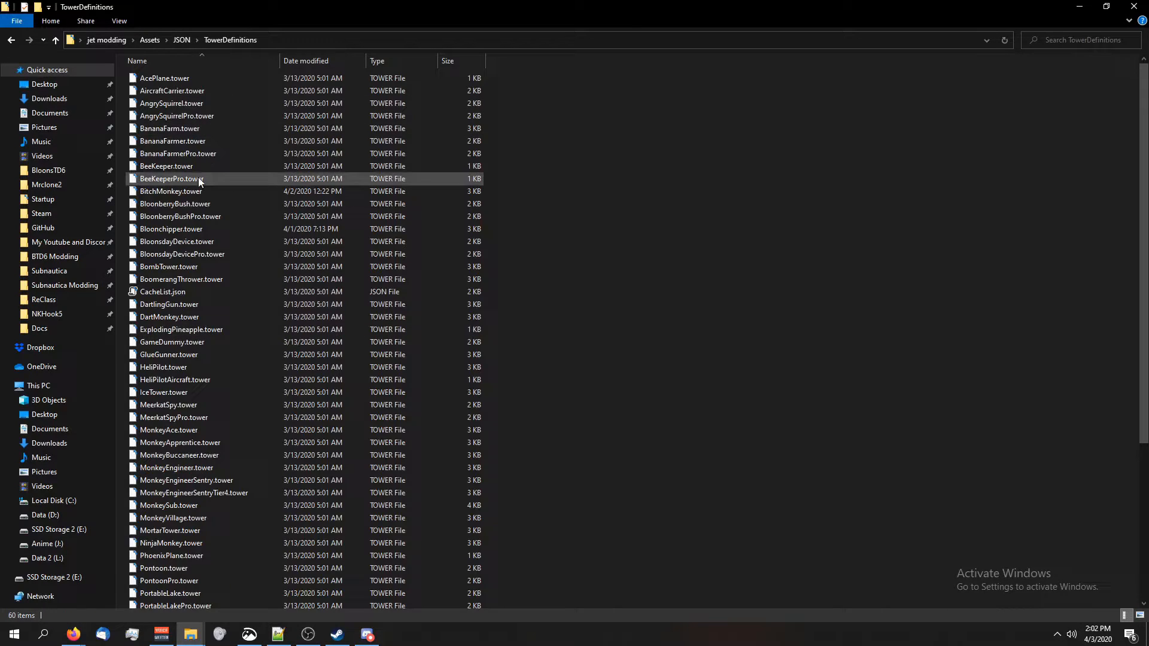
Step: Open DartMonkey.tower in Notepad++ and minimize the editor
right_click(185, 321)
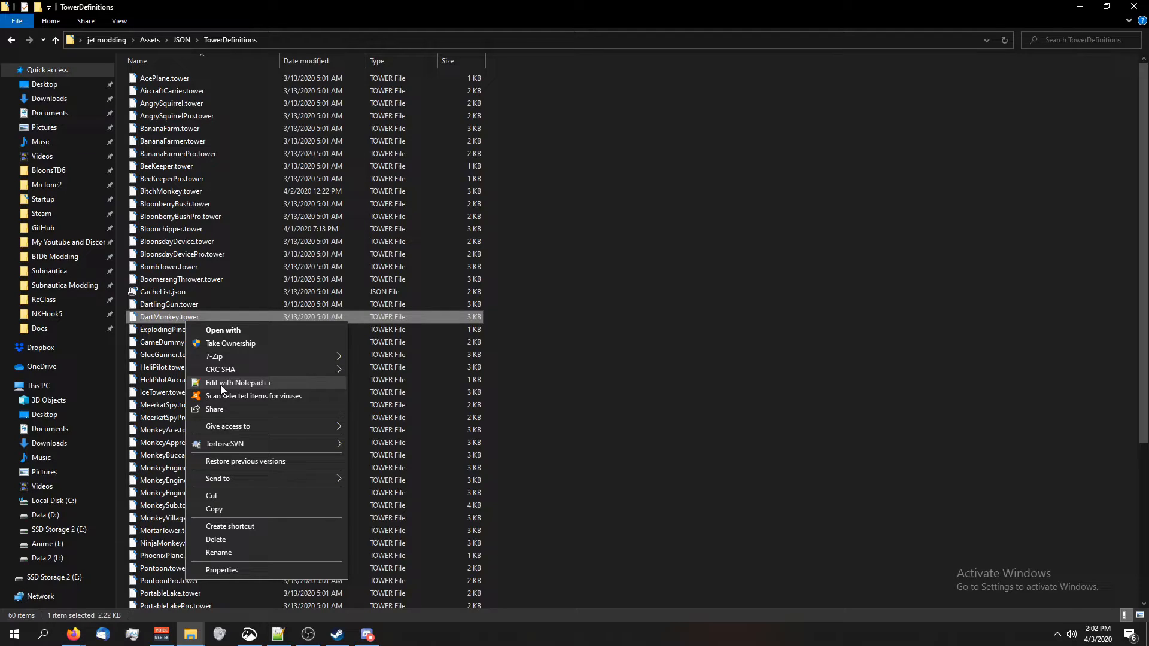
left_click(220, 385)
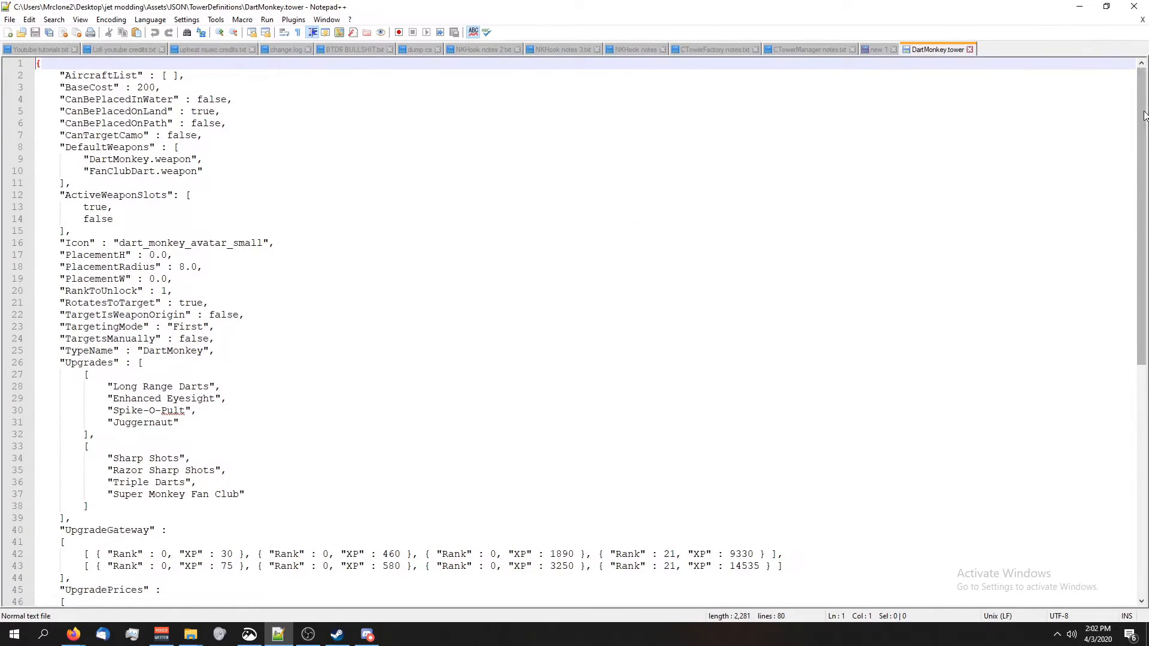
left_click_drag(1144, 112, 1144, 108)
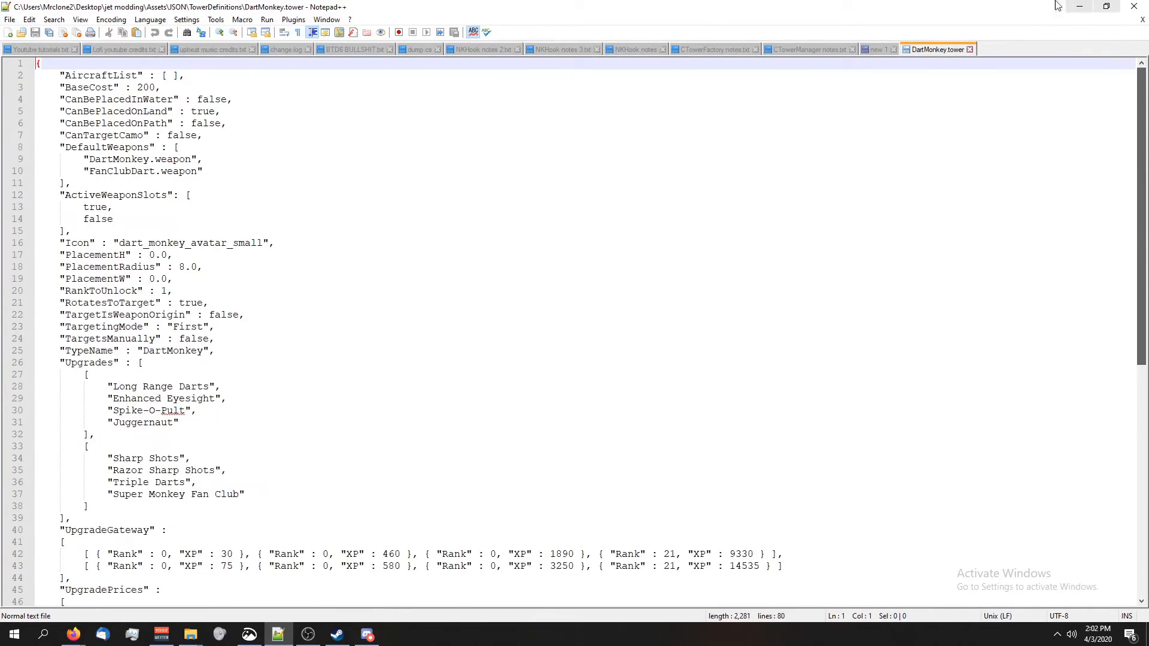
left_click(1079, 7)
left_click(106, 40)
left_click(169, 91)
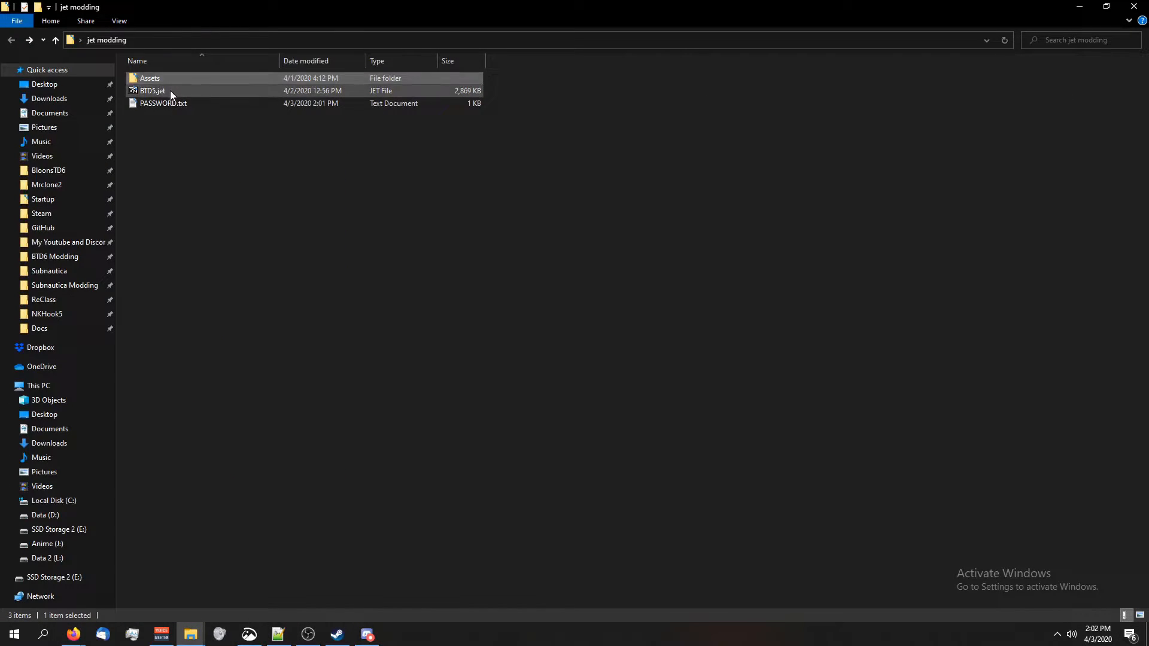
right_click(170, 91)
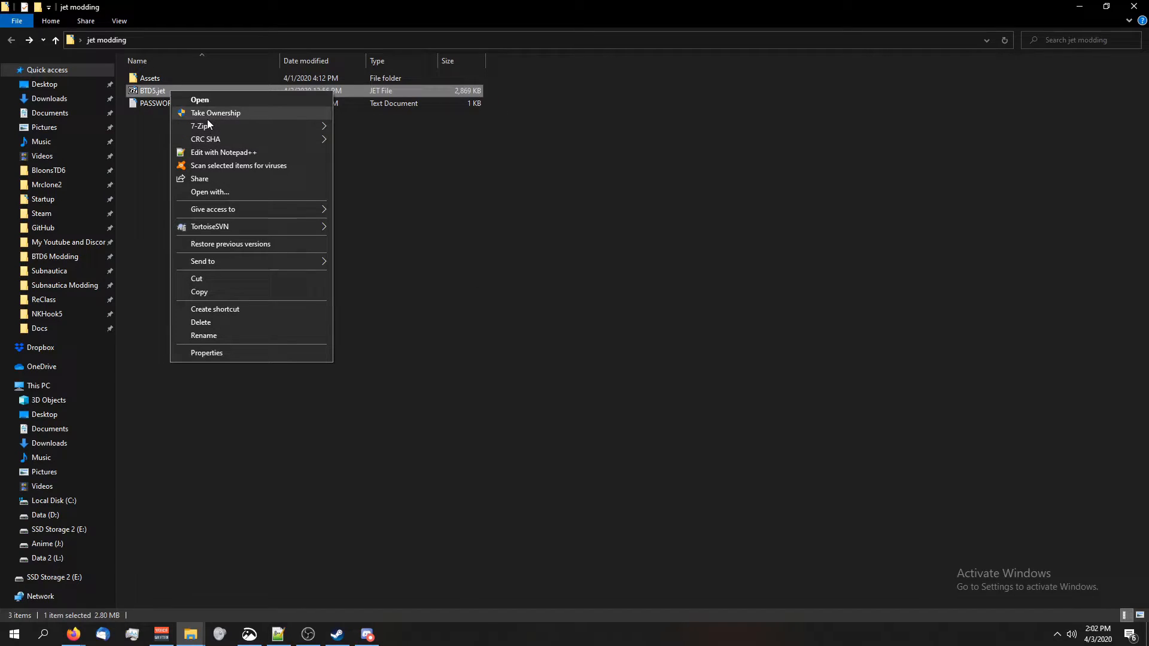
left_click(786, 117)
double_click(171, 91)
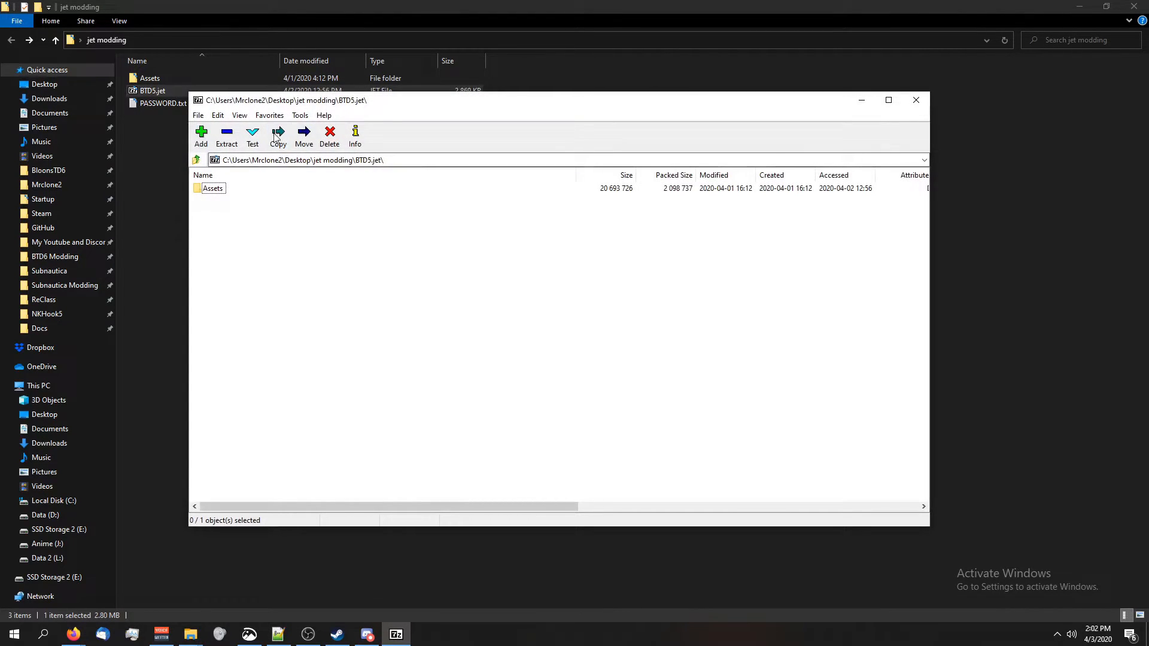
left_click(216, 191)
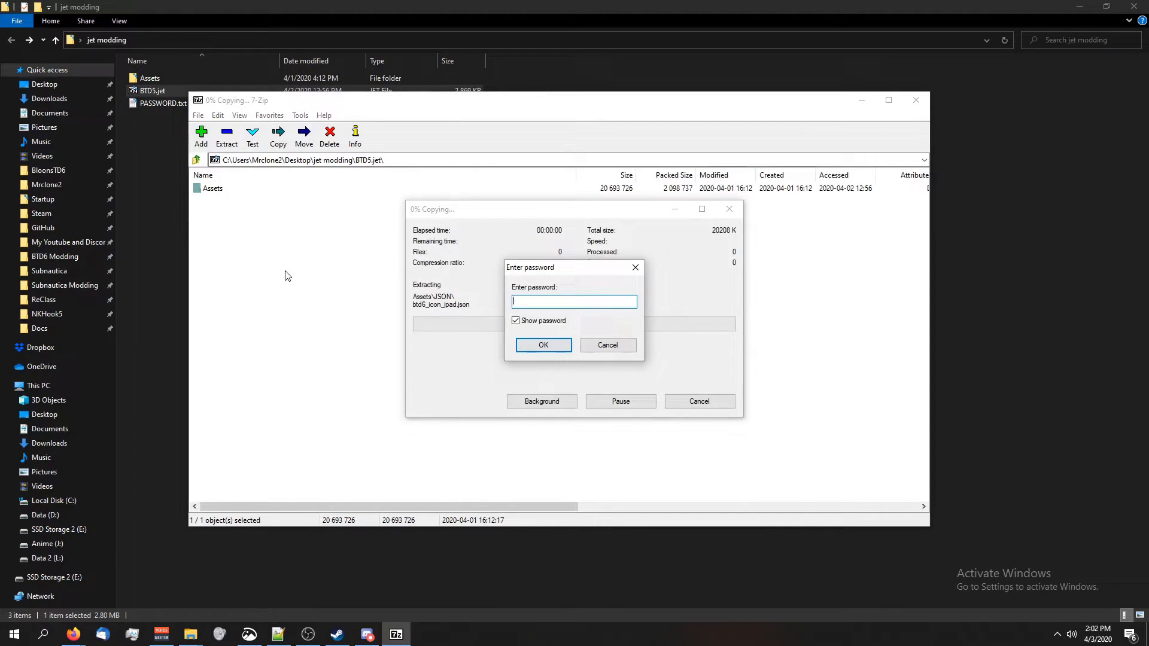
left_click(517, 320)
left_click(607, 345)
left_click(916, 99)
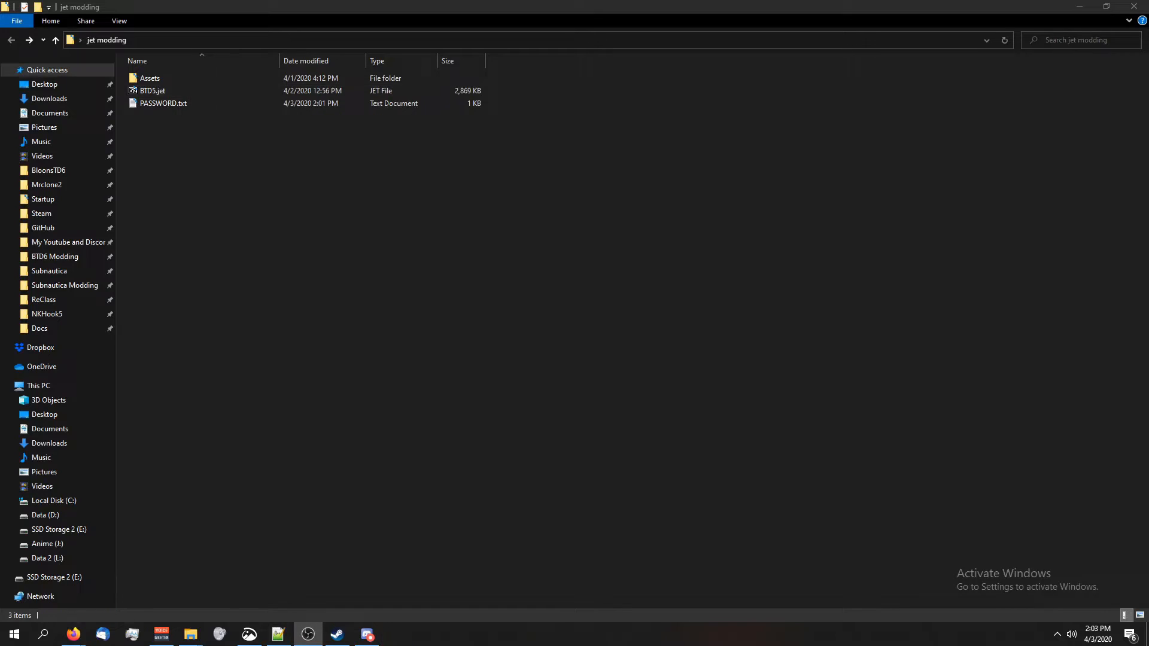
double_click(198, 91)
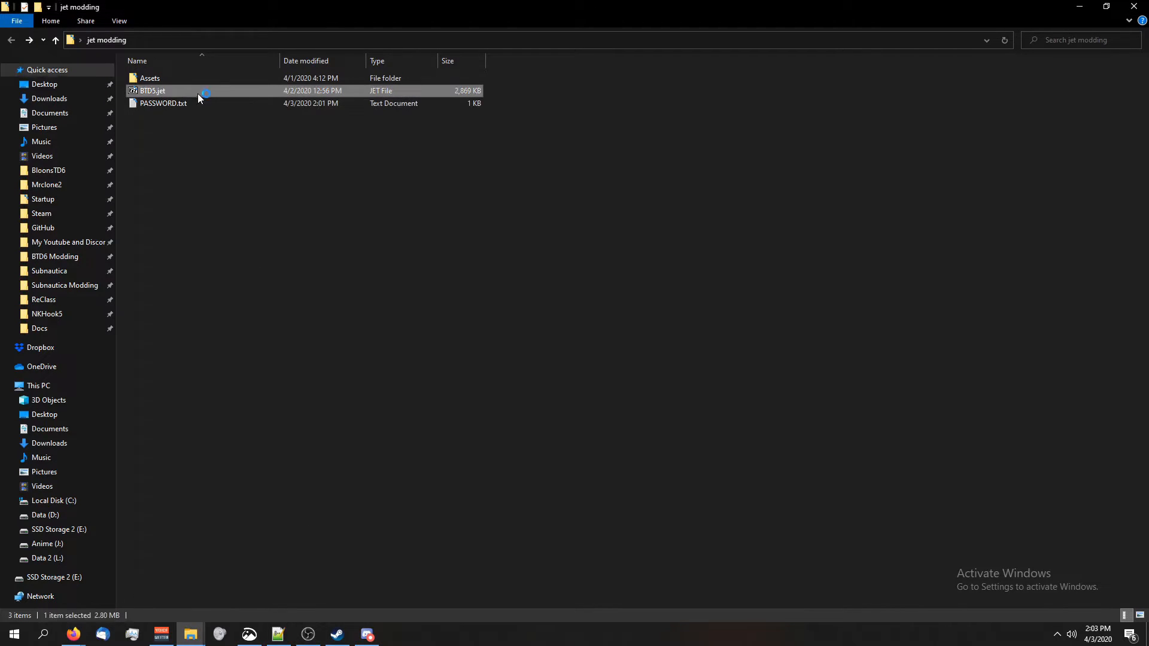
double_click(213, 188)
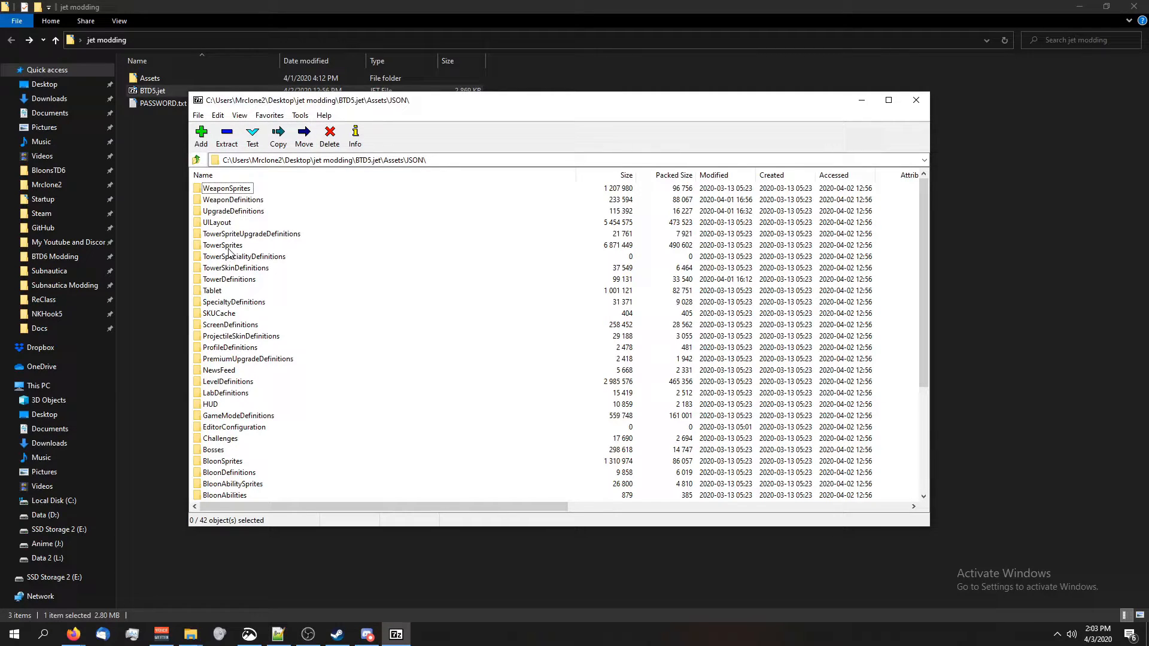
double_click(229, 279)
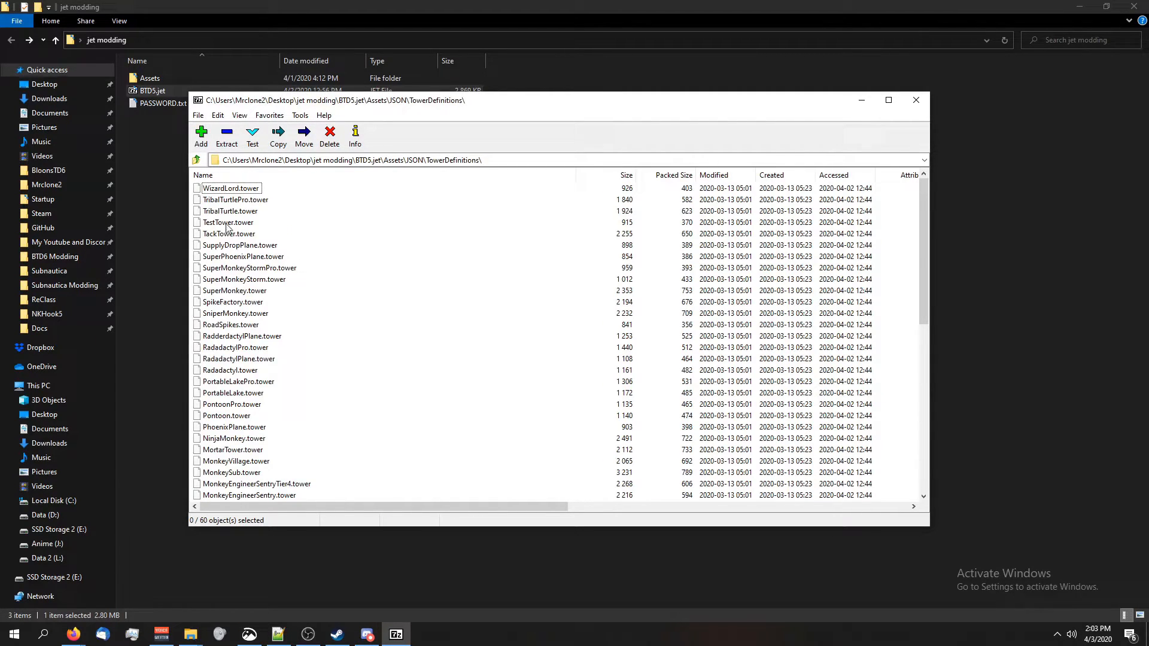
left_click(229, 176)
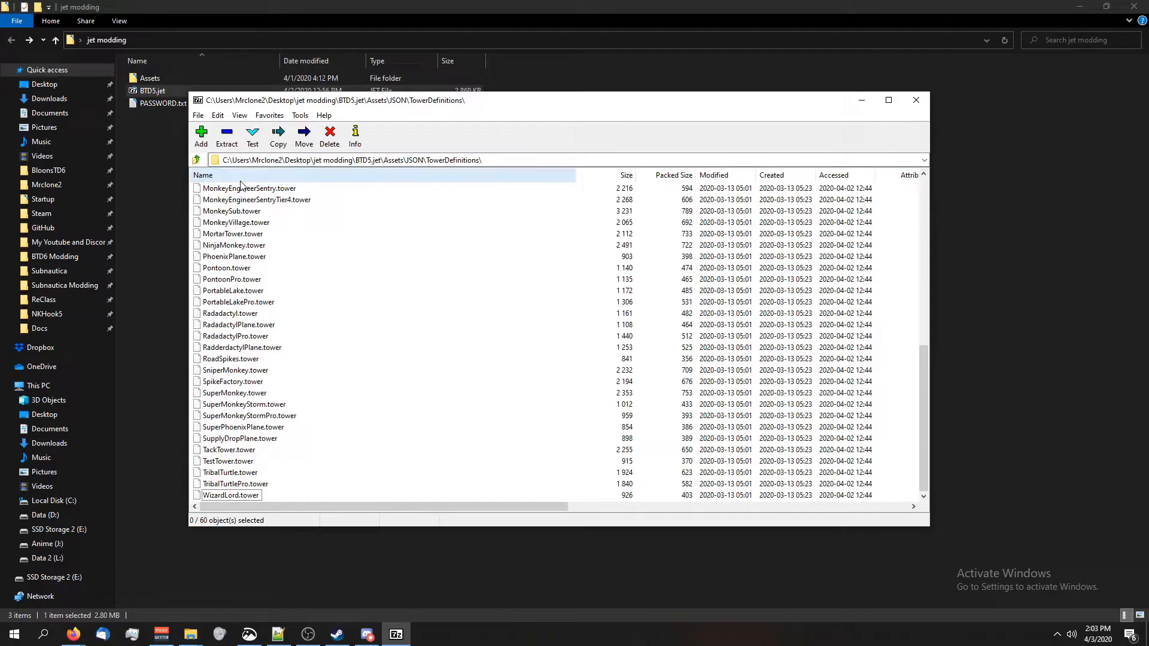
left_click(229, 176)
left_click_drag(925, 412, 924, 179)
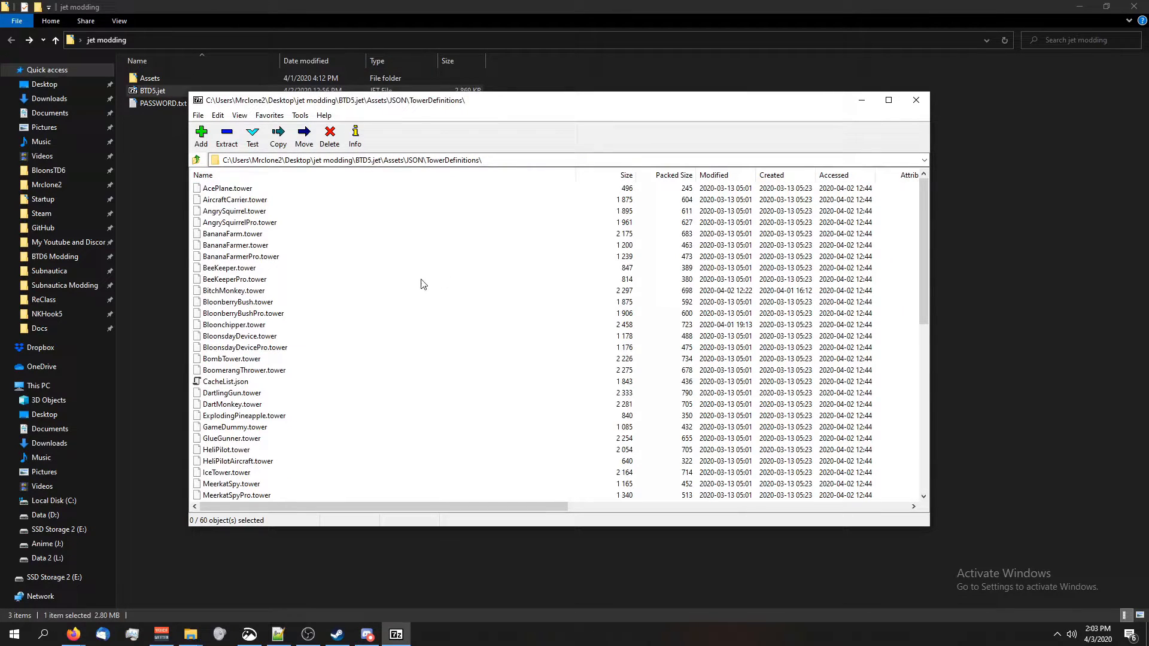
left_click(232, 404)
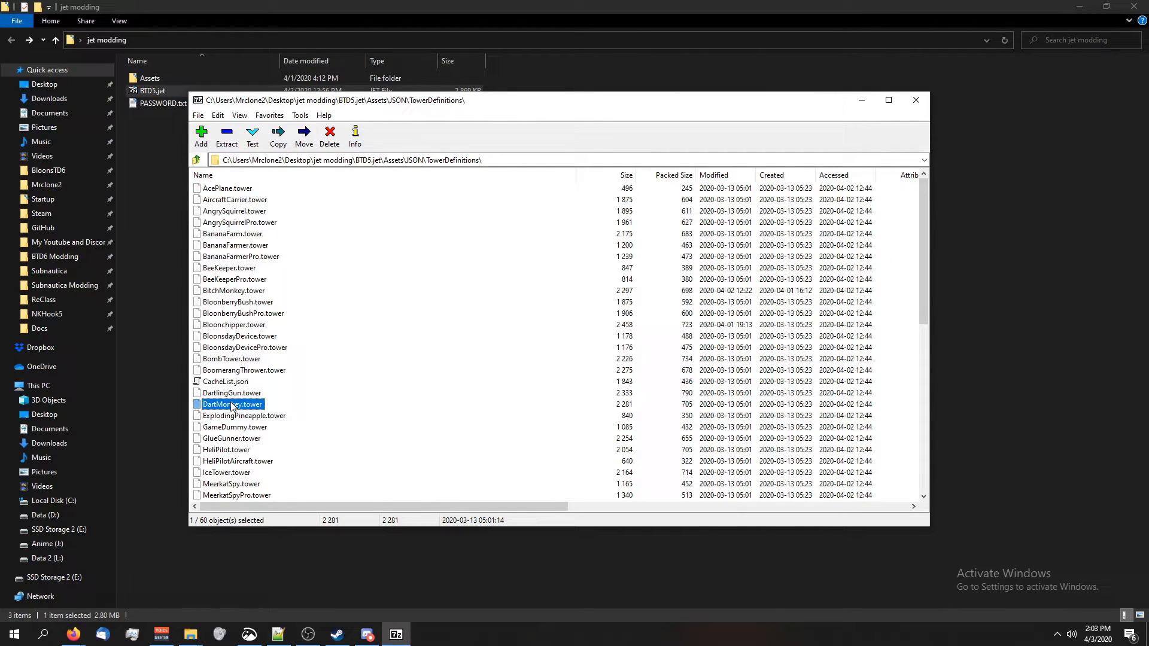
right_click(233, 404)
key("F5")
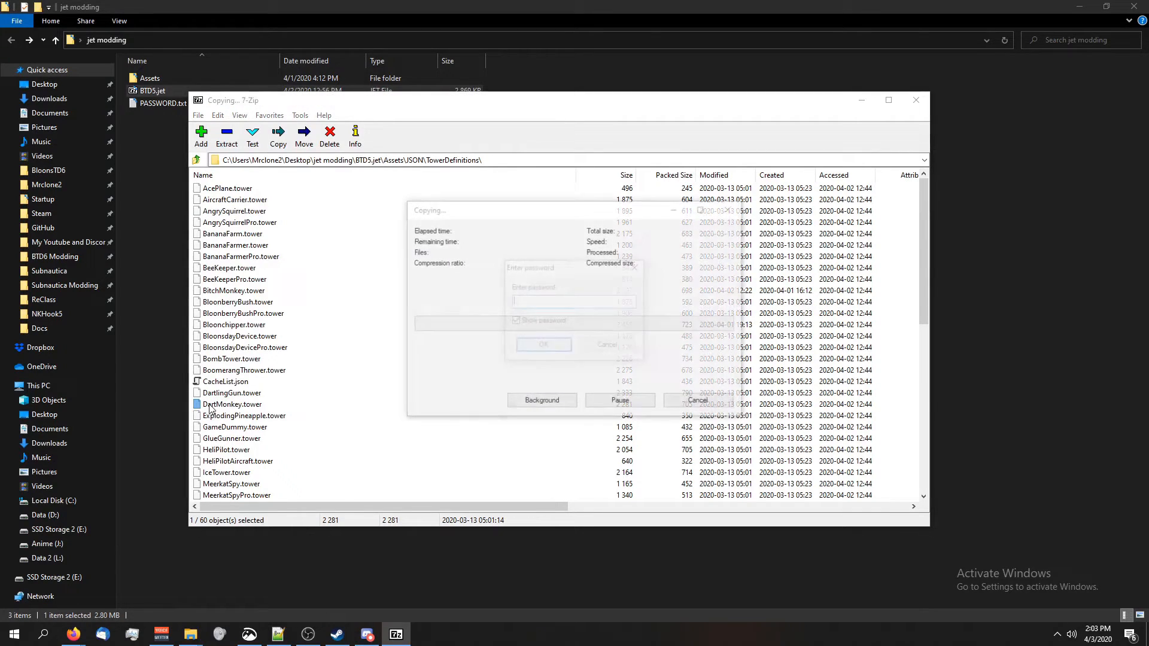
key("ctrl+v")
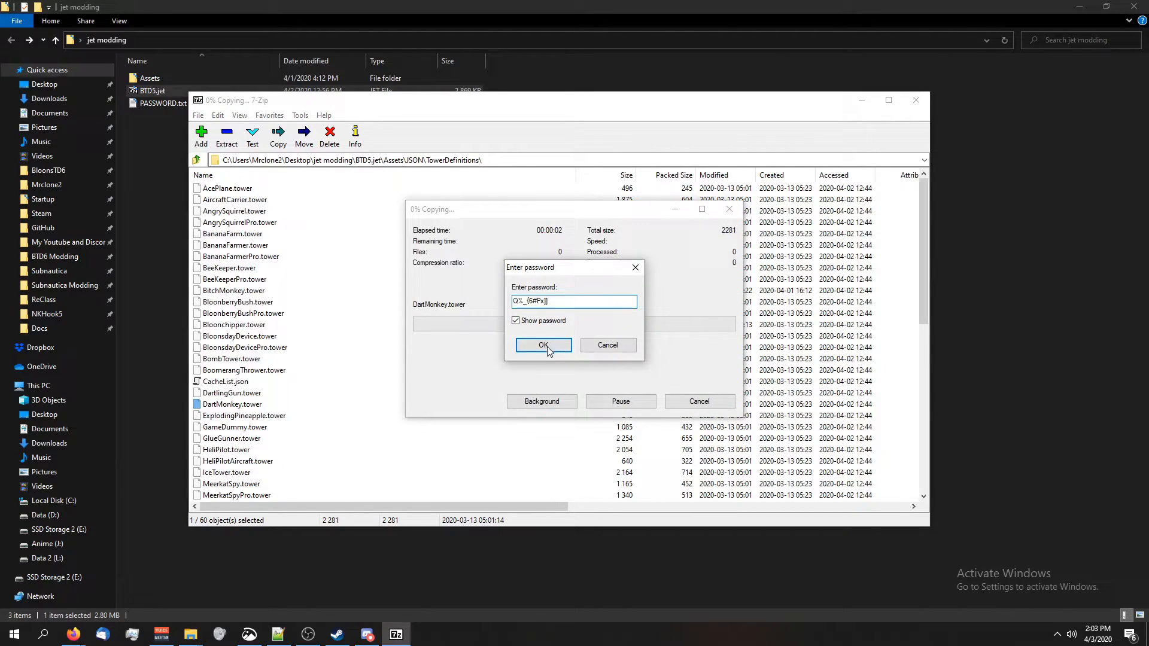
left_click(543, 344)
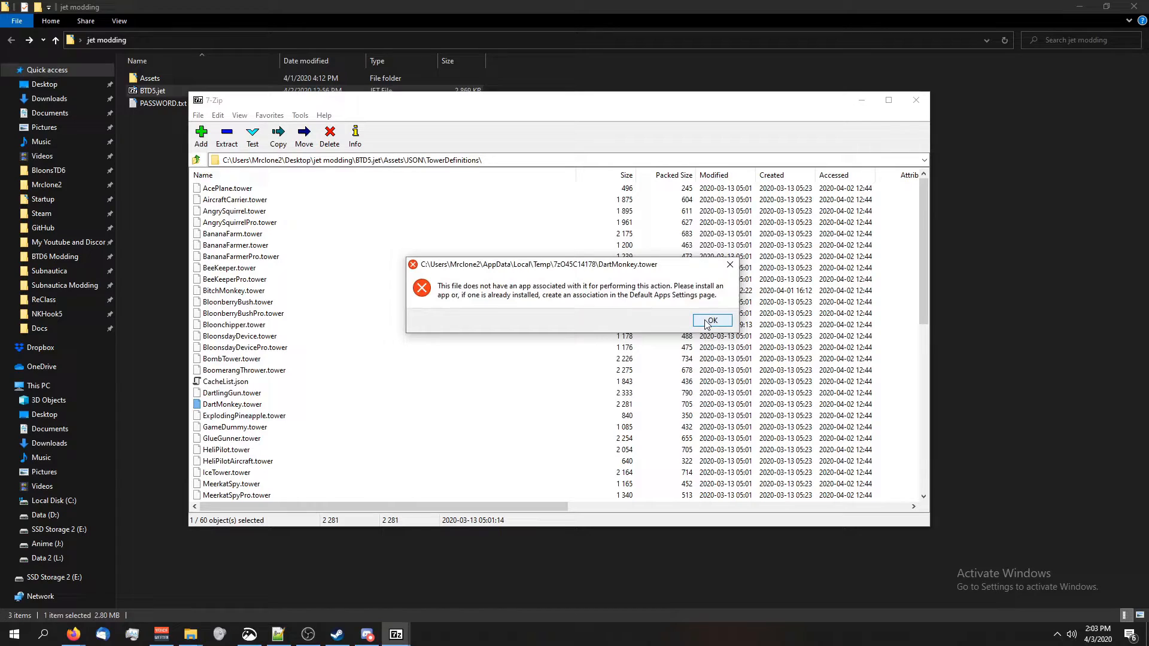
left_click(706, 323)
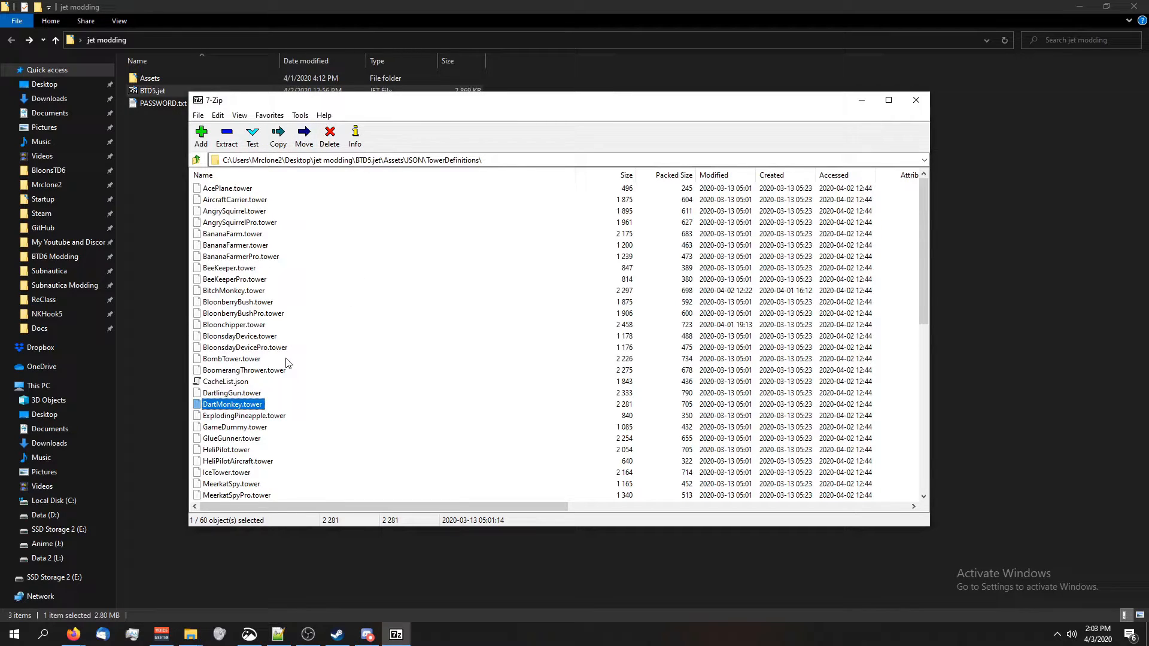
left_click(242, 416)
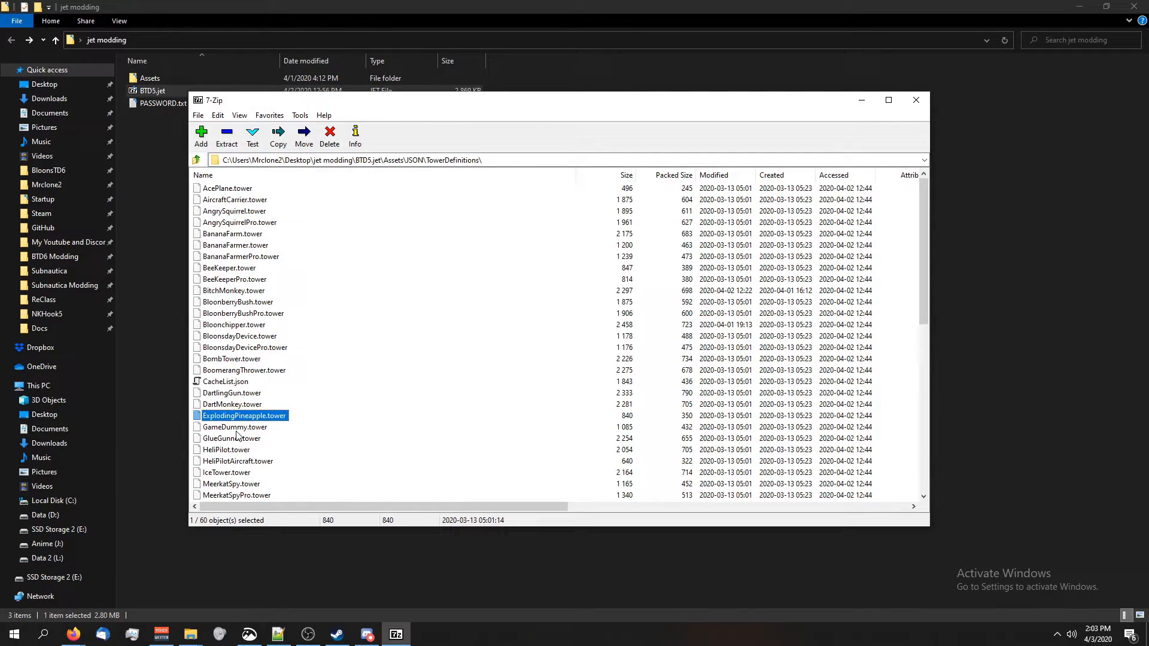
left_click(244, 403)
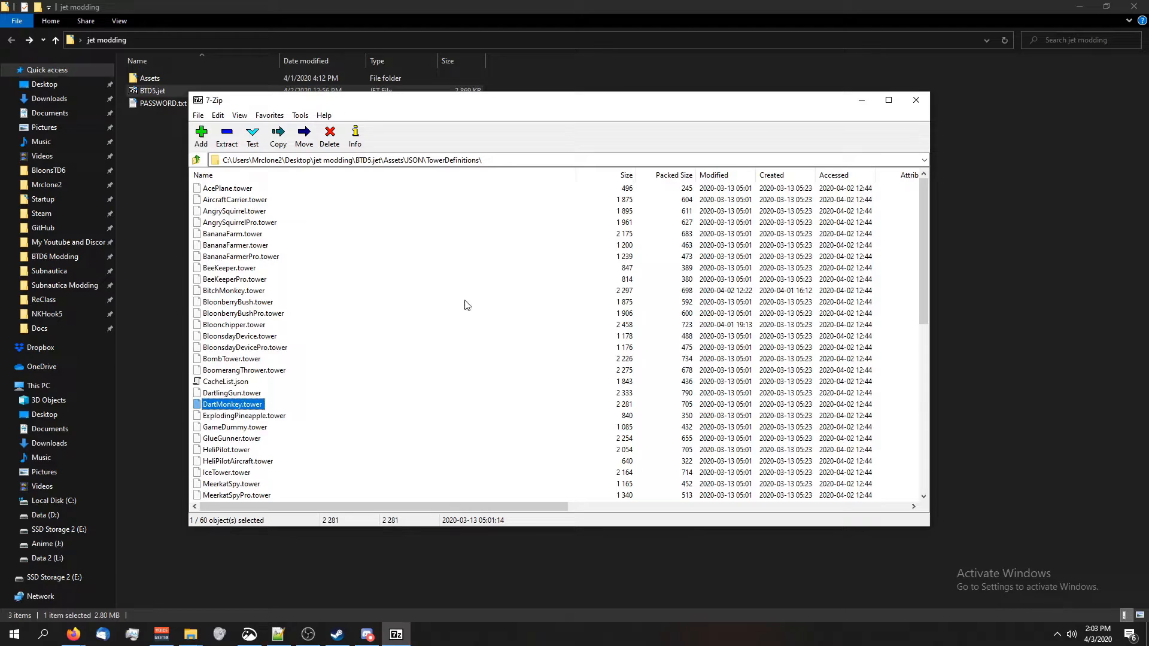
left_click(916, 99)
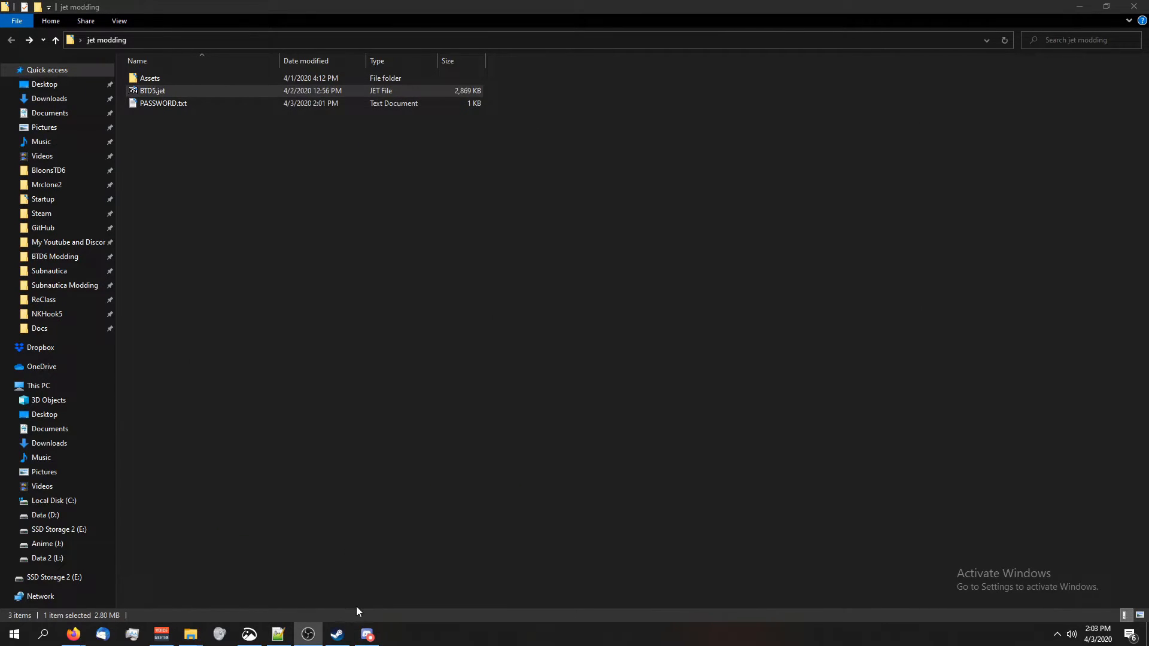
double_click(181, 89)
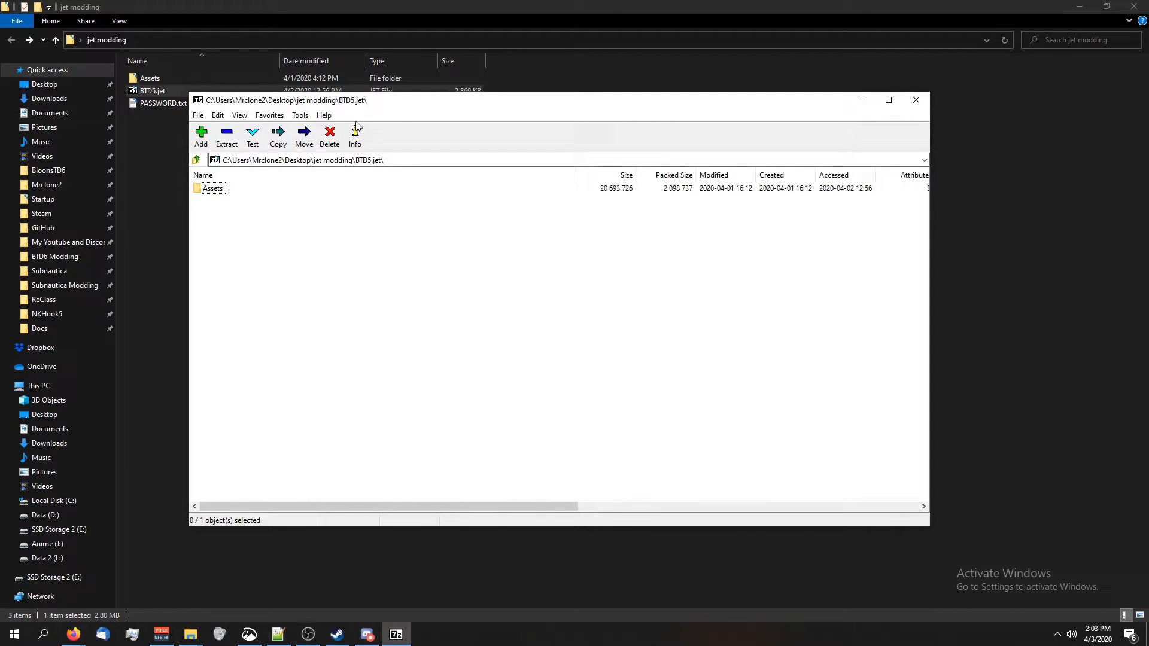
mouse_move(348, 100)
left_mouse_down()
mouse_move(342, 11)
mouse_move(355, 69)
left_mouse_up()
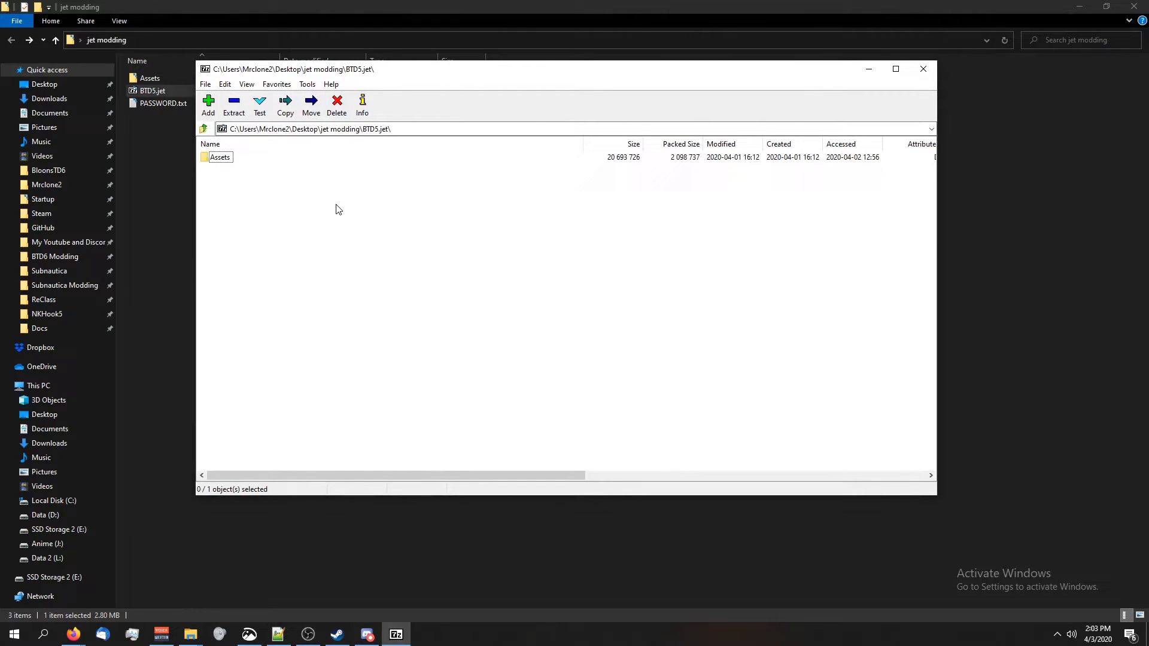
mouse_move(379, 66)
left_mouse_down()
mouse_move(401, 34)
mouse_move(402, 58)
left_mouse_up()
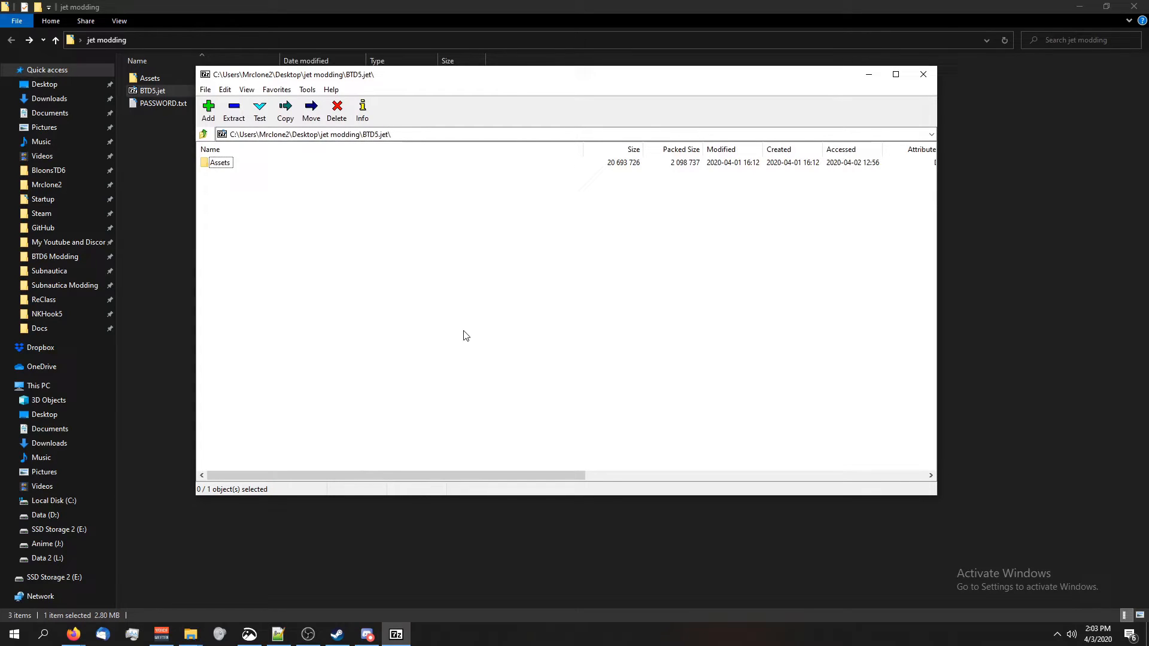
left_click(923, 74)
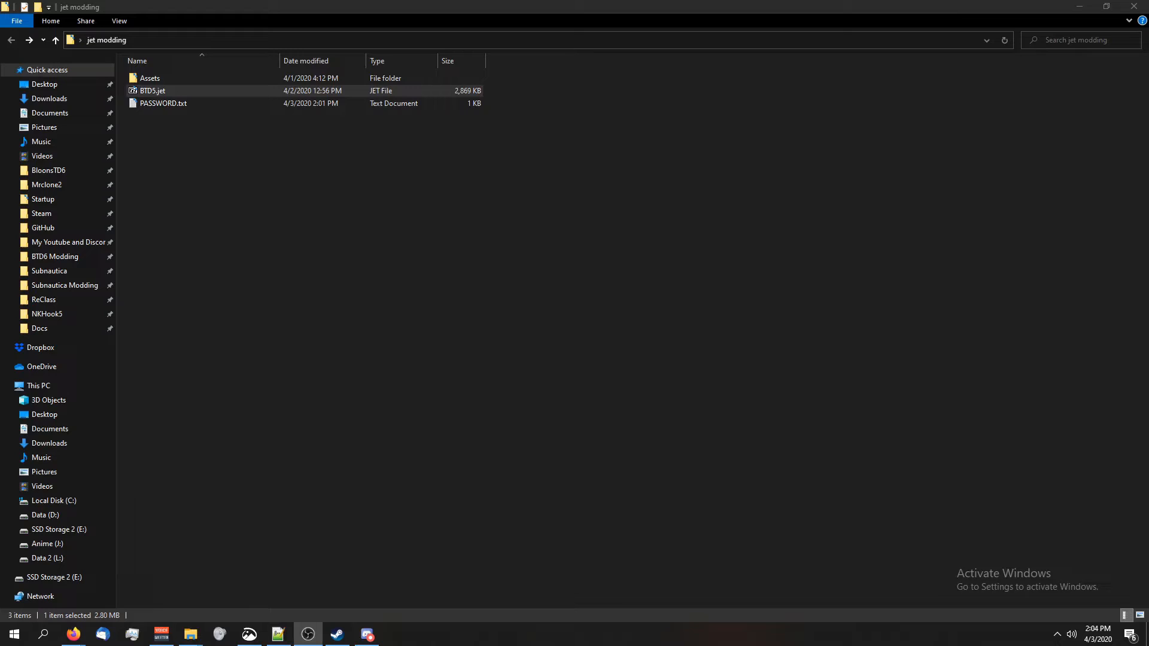
left_click(371, 367)
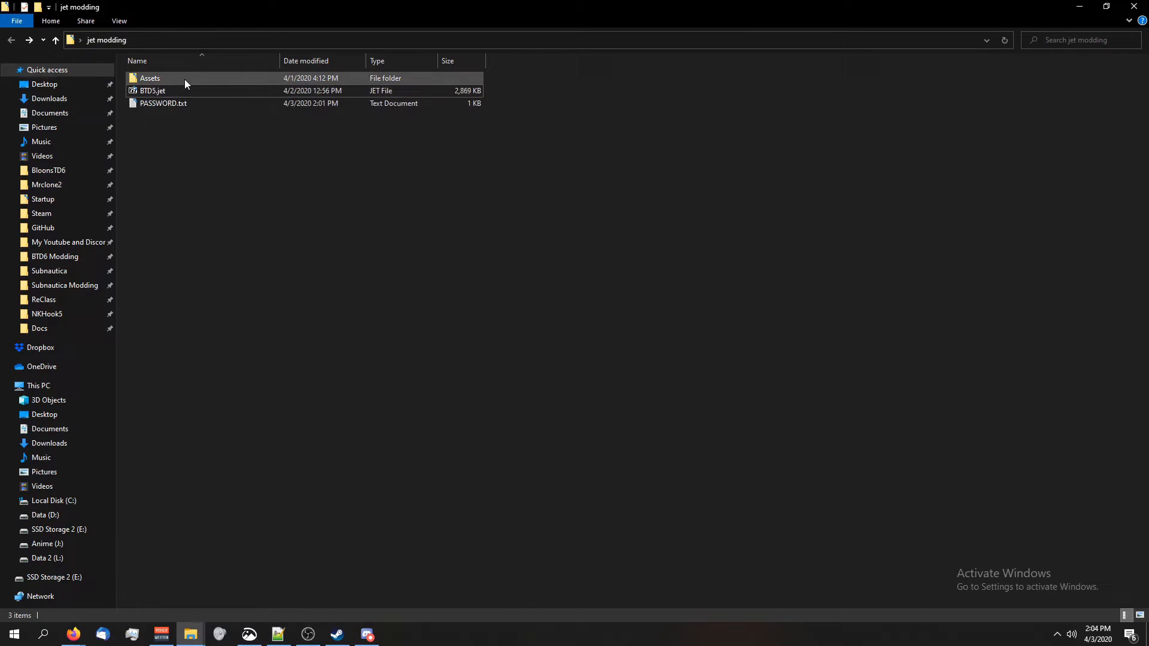
Step: Rename the original BTD5.jet to BTD5_Original.jet
left_click(167, 88)
left_click(169, 90)
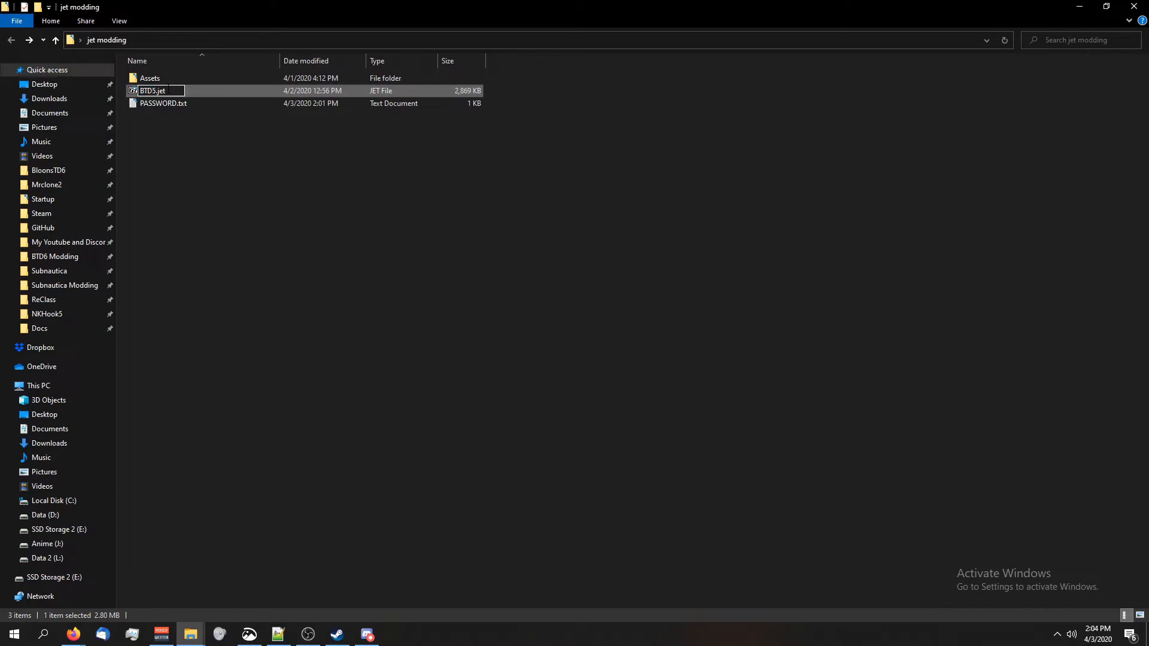
type("_")
type("Original")
key("Return")
Step: Create a Backup folder and move BTD5_Original.jet into it
right_click(171, 296)
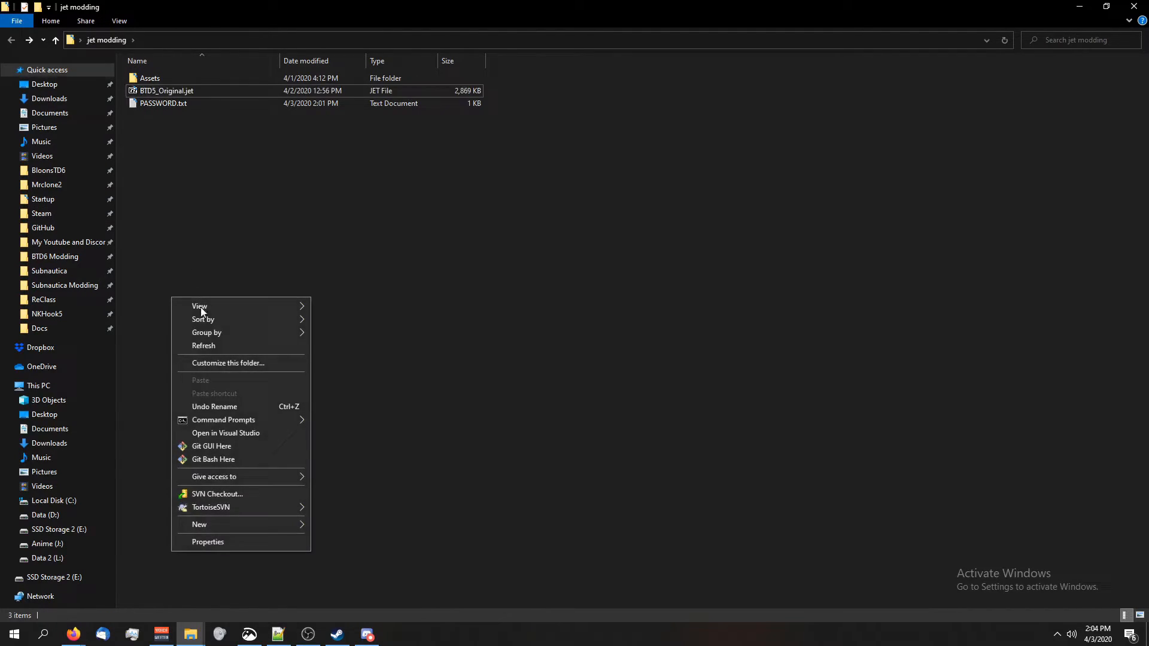
left_click(357, 387)
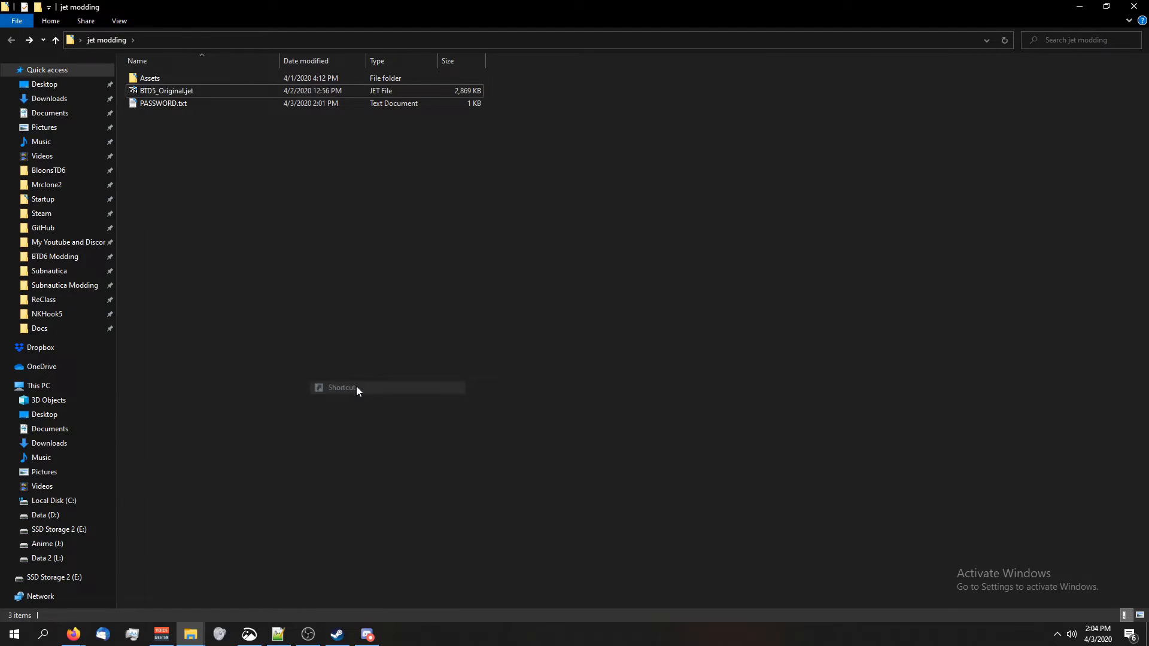
key("Escape")
right_click(319, 308)
mouse_move(347, 536)
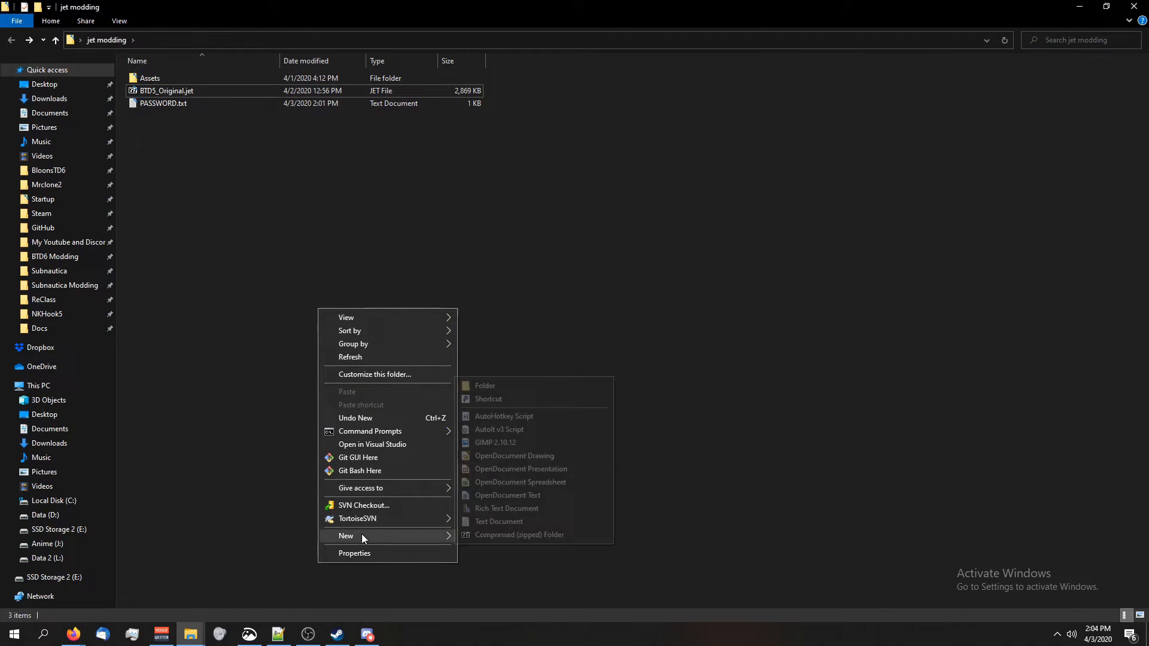
left_click(495, 384)
type("B")
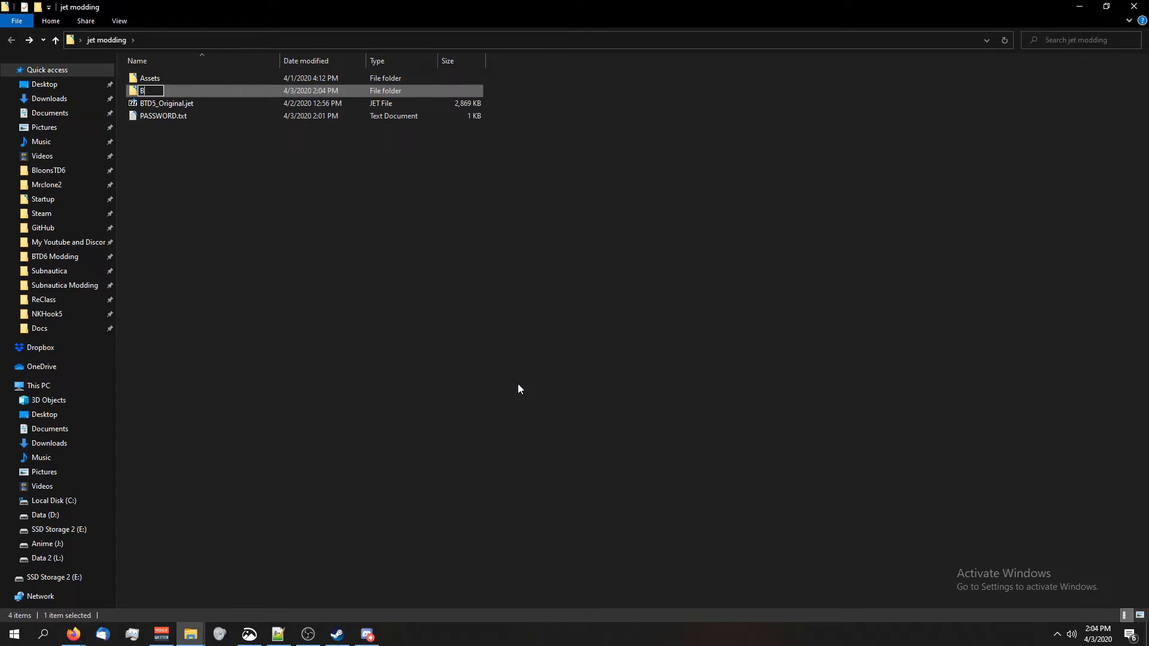
type("ackup")
key("Return")
left_click(448, 350)
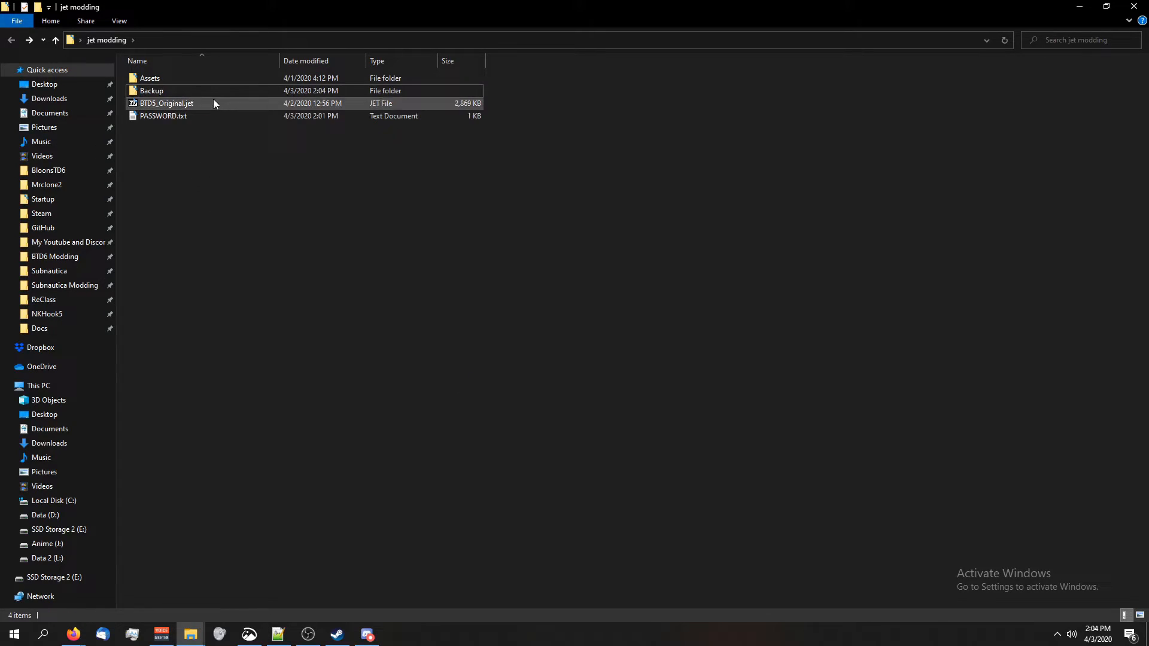
left_click_drag(213, 103, 180, 91)
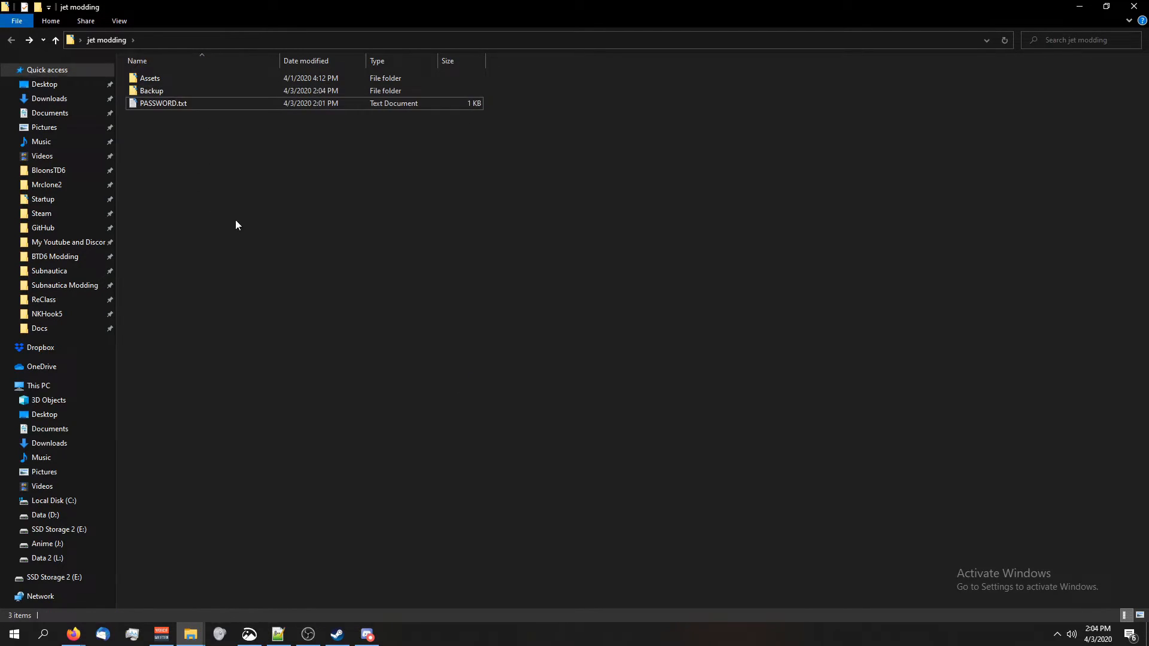
Step: Add the Assets folder to a 7-Zip archive named BTD5.jet
left_click(146, 79)
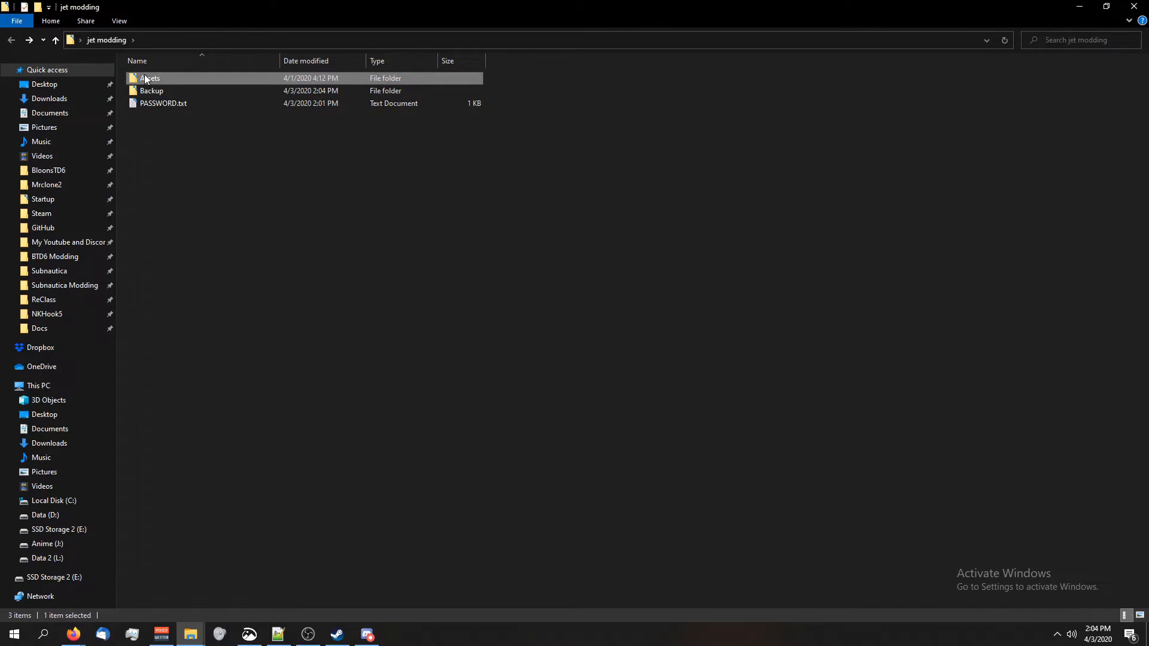
right_click(146, 80)
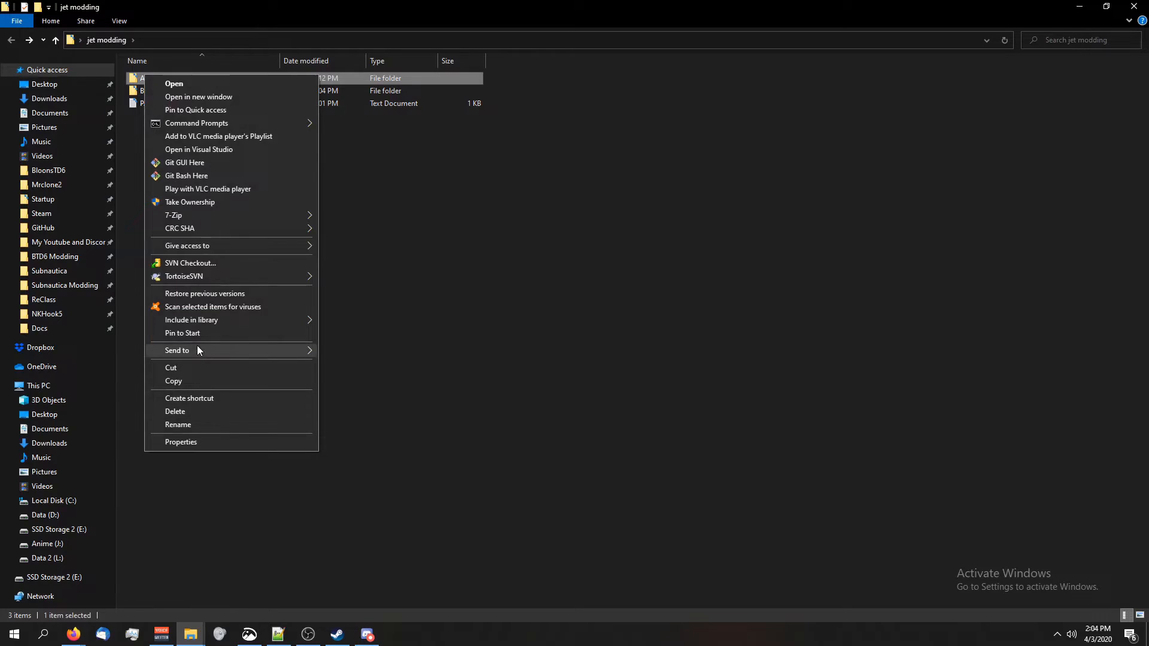
mouse_move(176, 215)
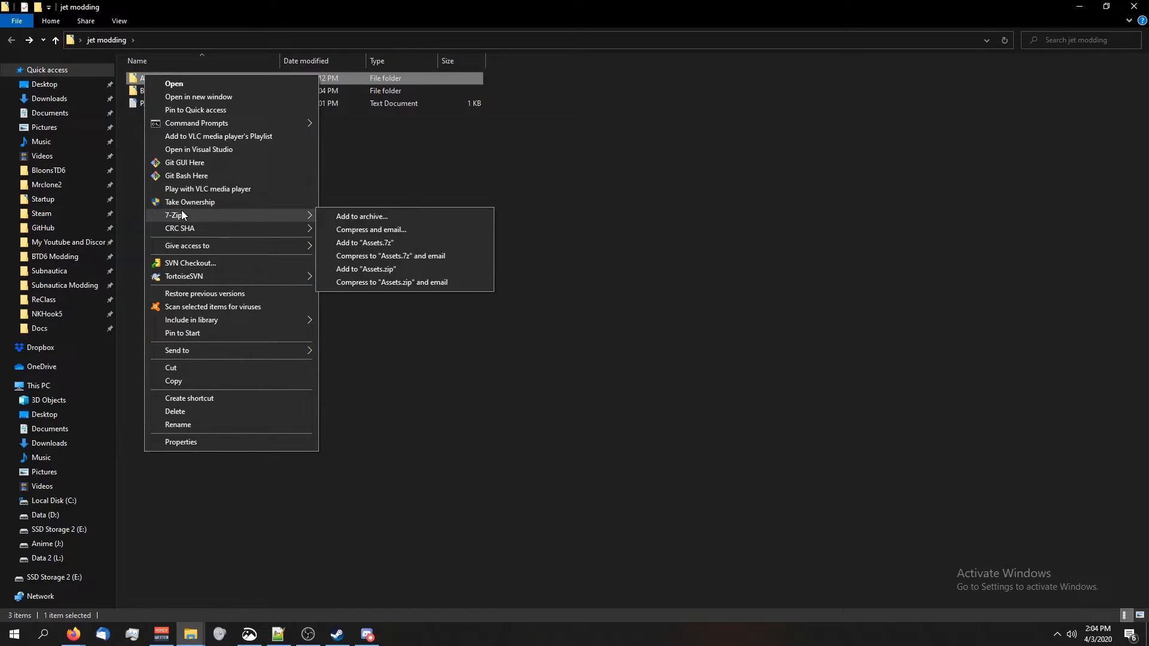
left_click(438, 216)
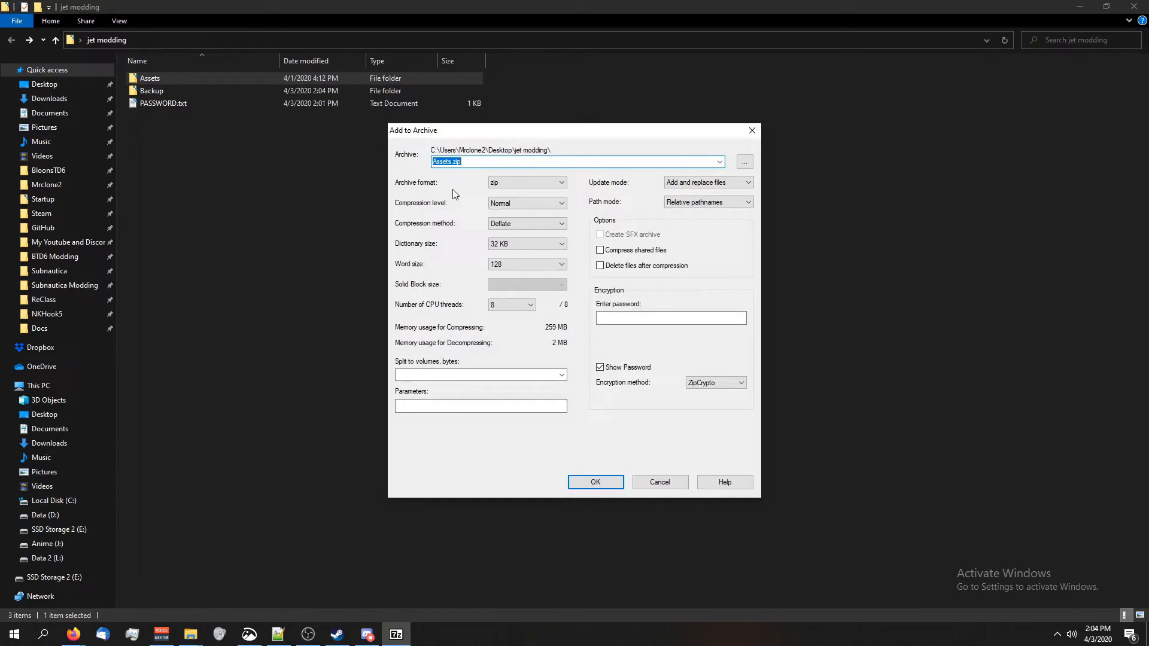
type("BTD5.j")
type("et")
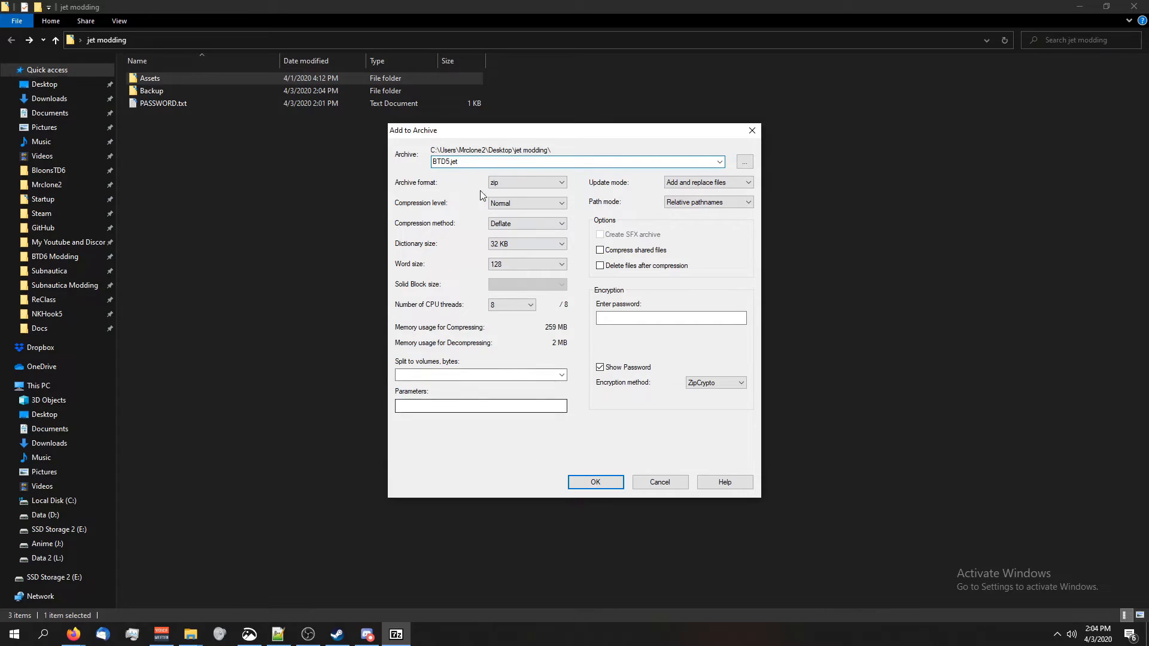
left_click(526, 183)
left_click(623, 317)
key("ctrl+v")
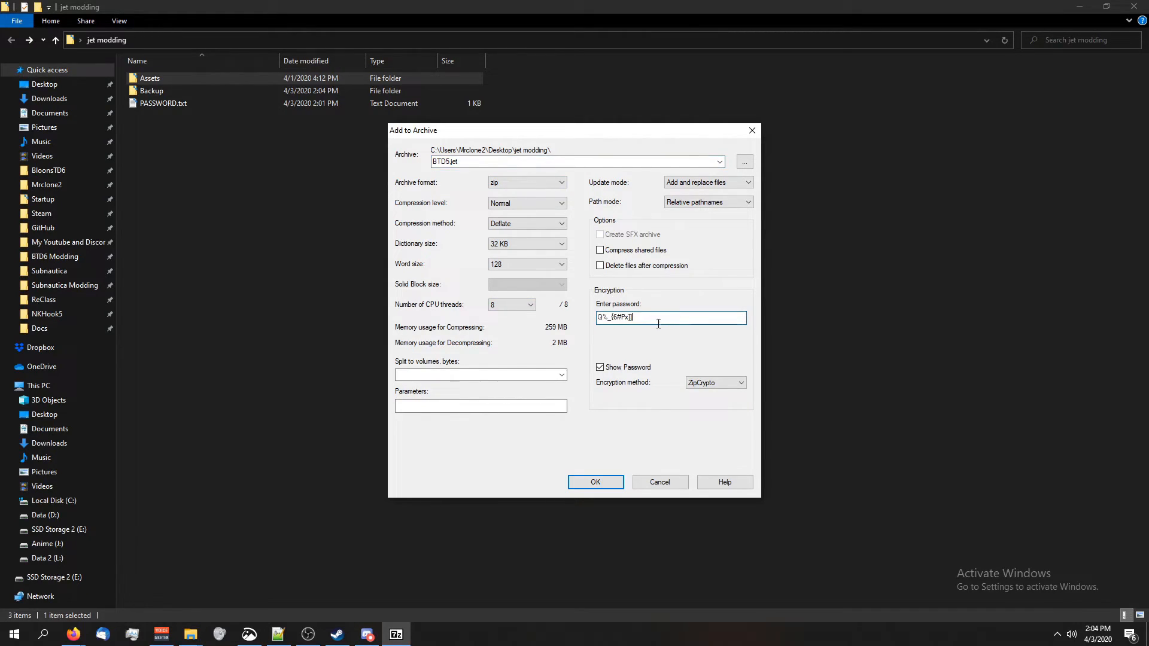
double_click(689, 316)
left_click(687, 317)
Step: Start the compression and select the newly created BTD5.jet
key("Return")
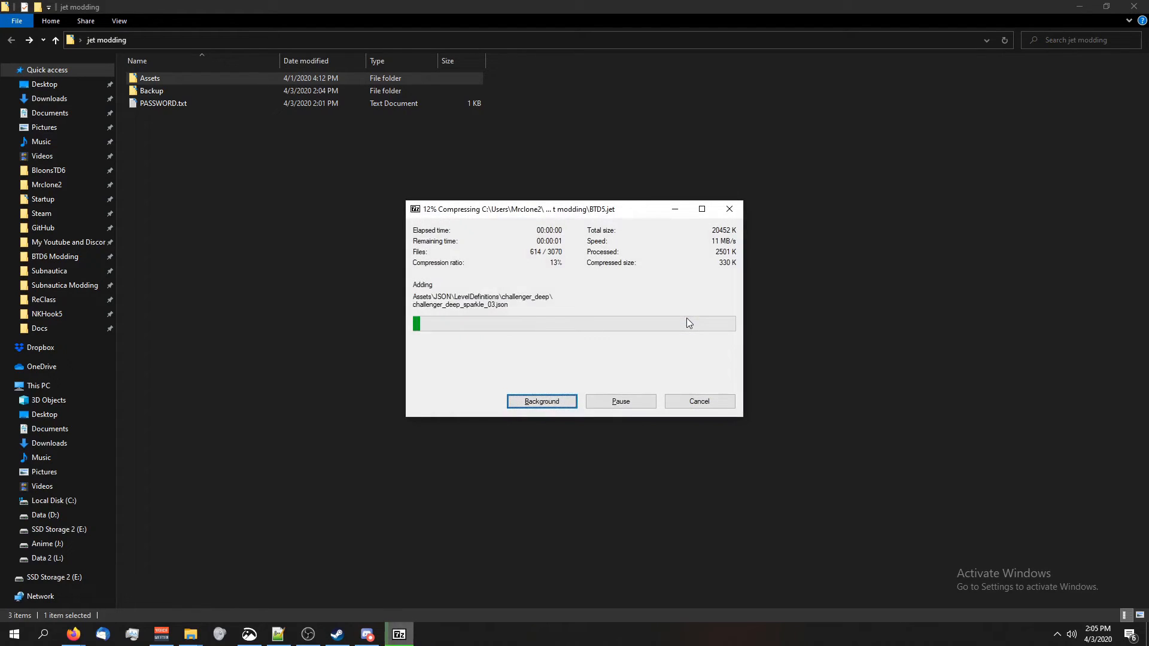
left_click(161, 105)
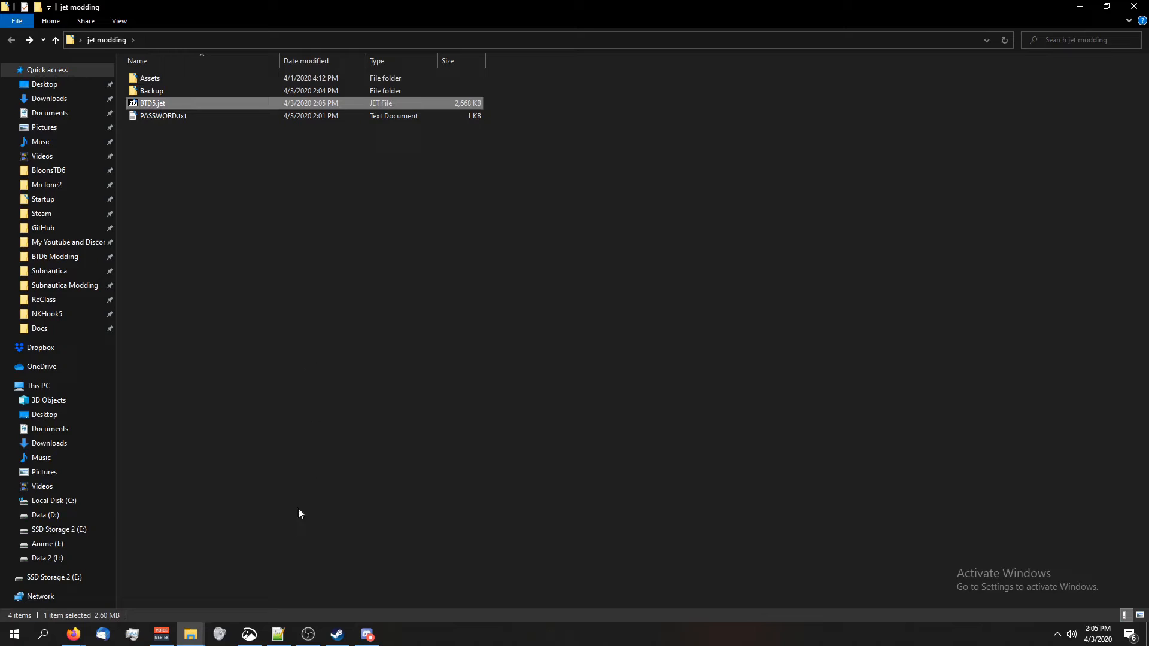
Step: Switch to the Steam common window and open BloonsTD5's Assets folder
left_click(191, 635)
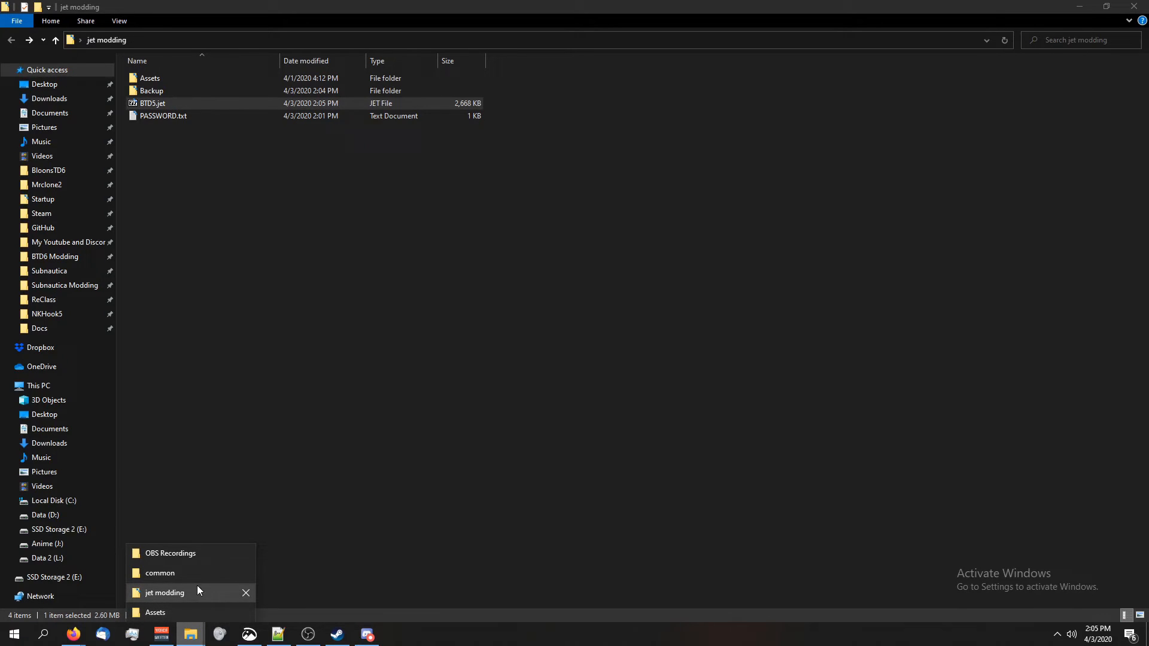
key("alt+Tab")
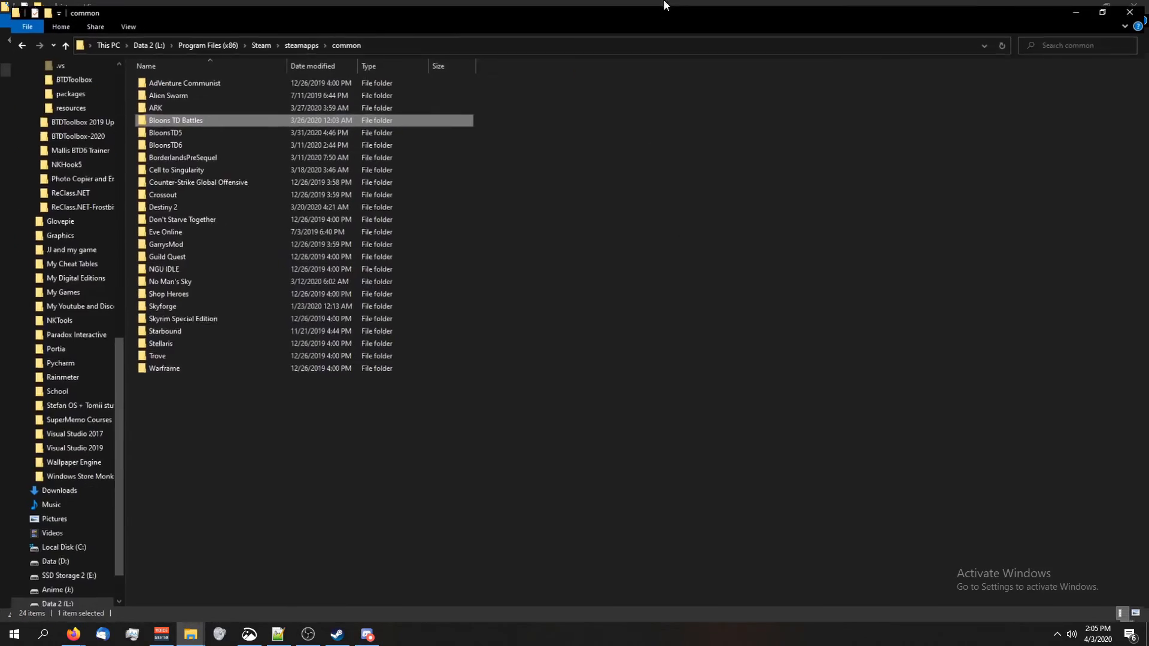
left_click(195, 128)
double_click(195, 127)
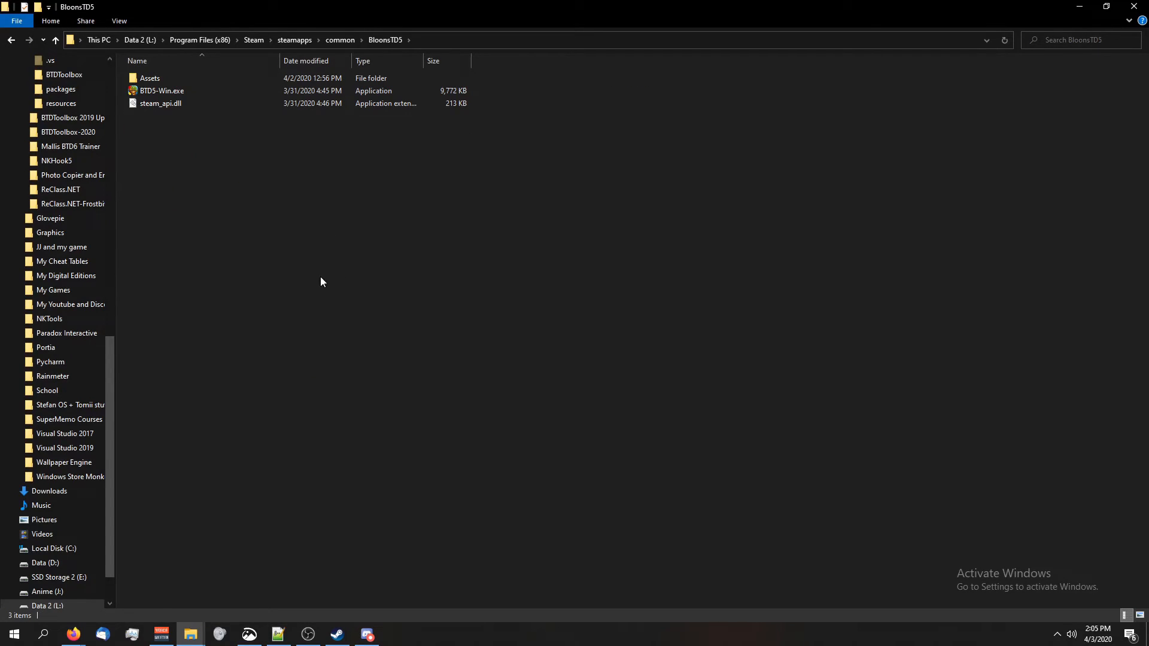
double_click(193, 79)
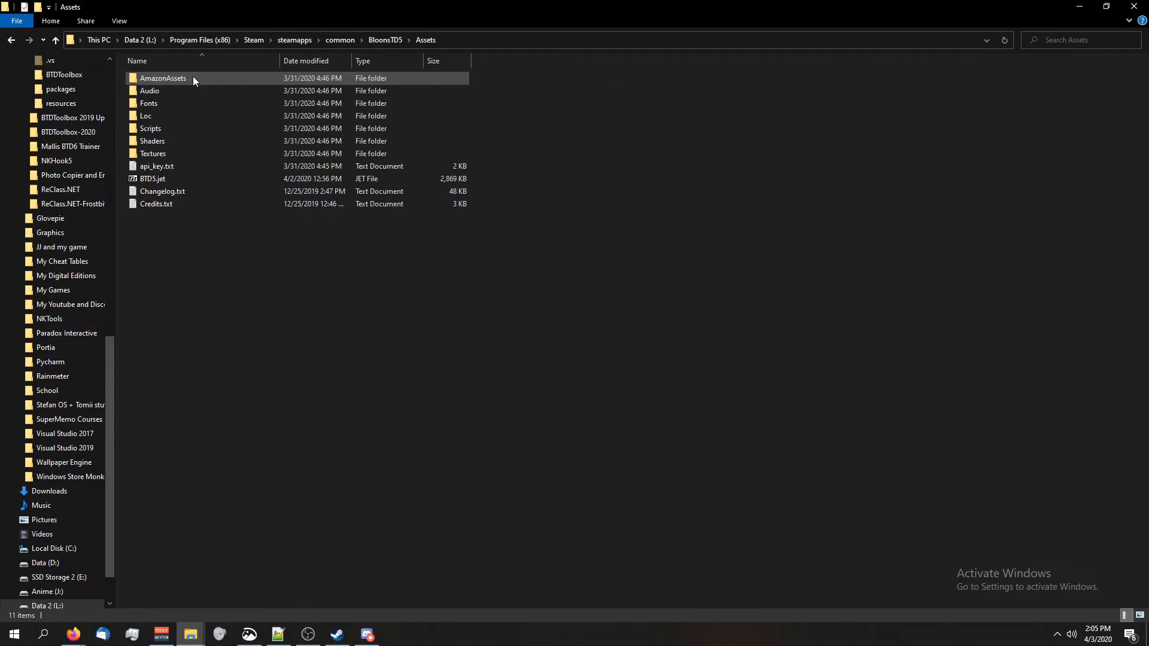
Step: Paste the new BTD5.jet into the game's Assets folder, replacing the existing file
key("ctrl+v")
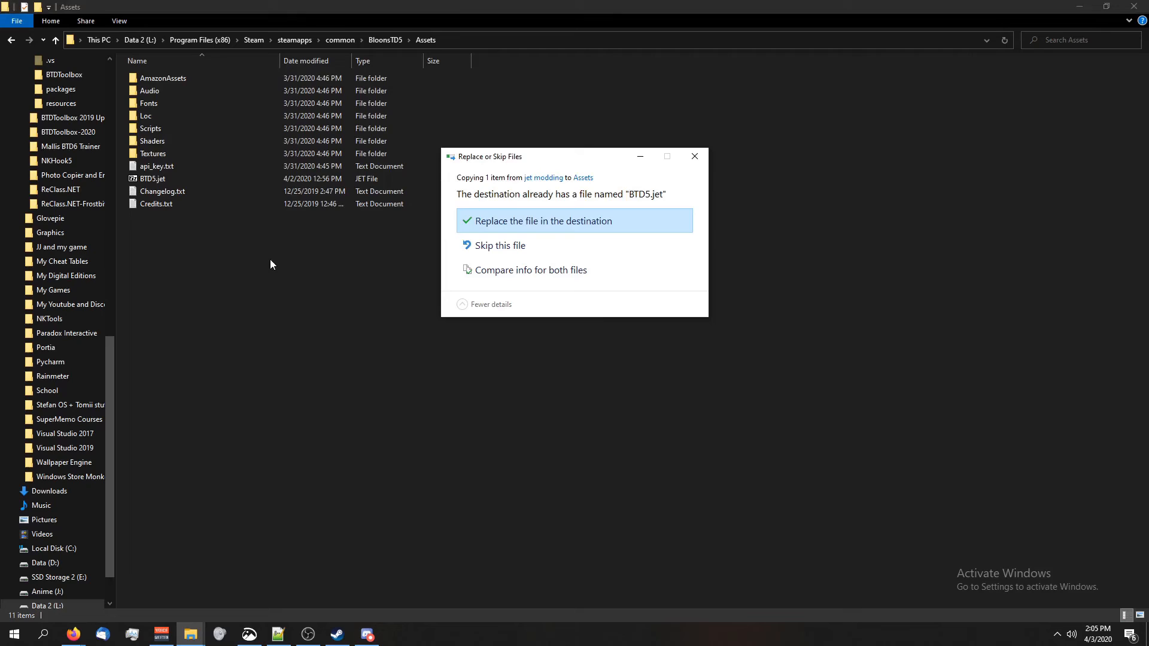
key("Return")
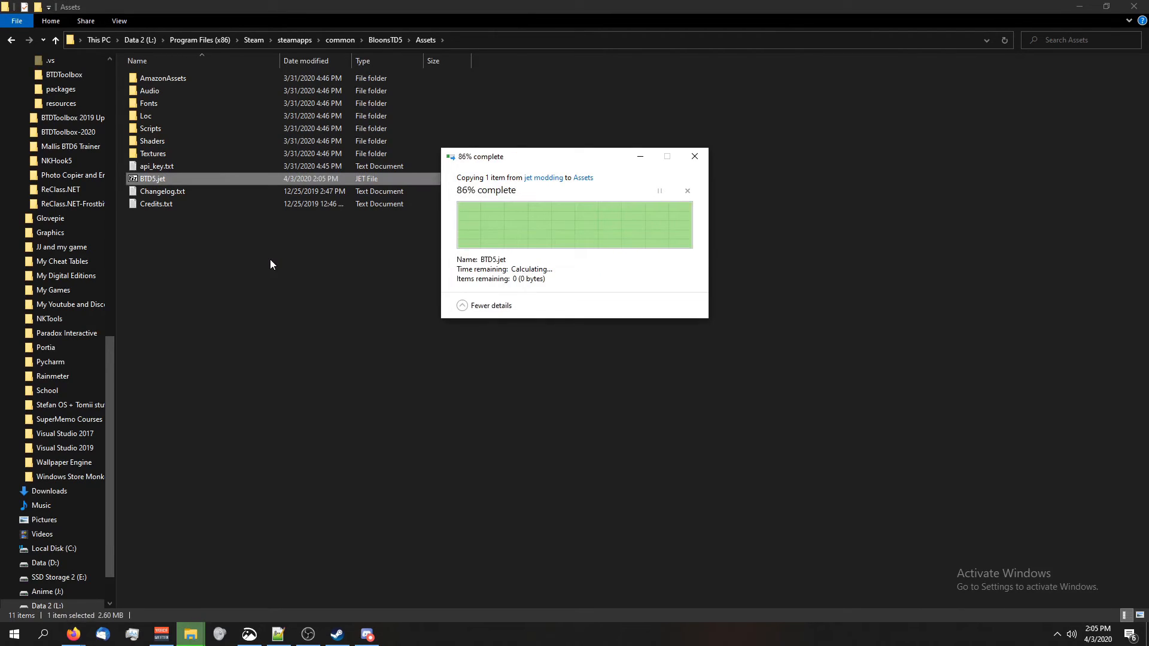